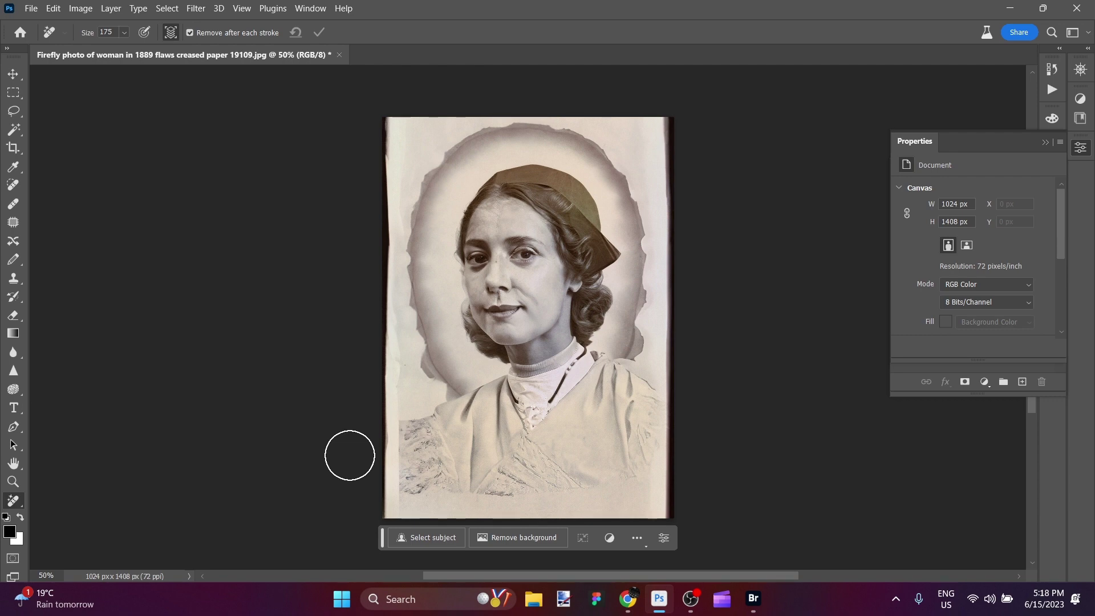
# - Examine the photo's dark side edges and the torn oval vignette around the woman up close and as a whole
pyautogui.scroll(3, 399, 141)
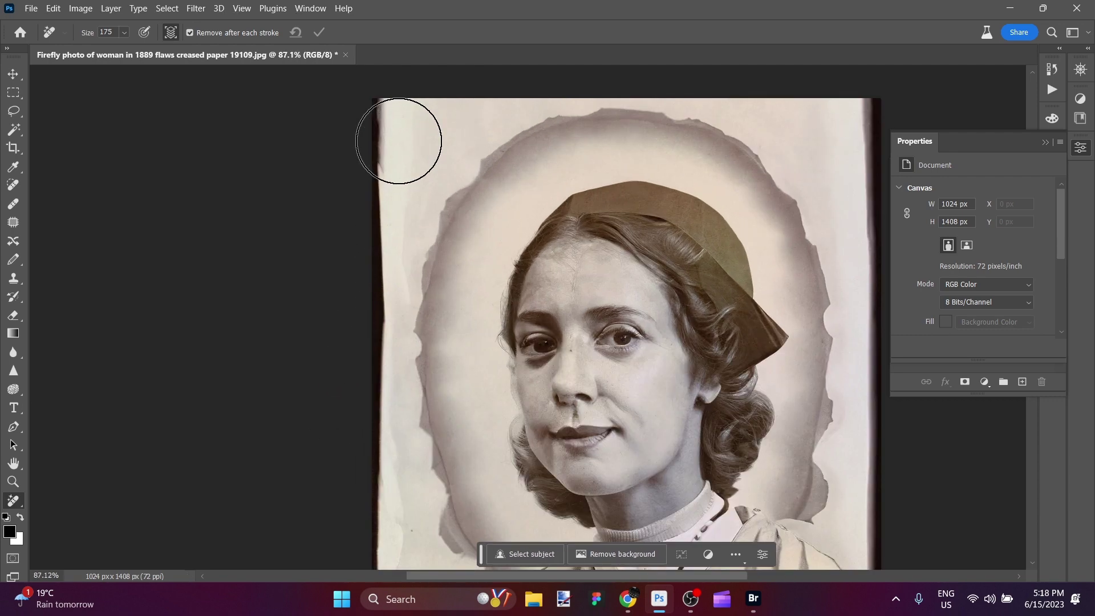
pyautogui.scroll(2, 399, 141)
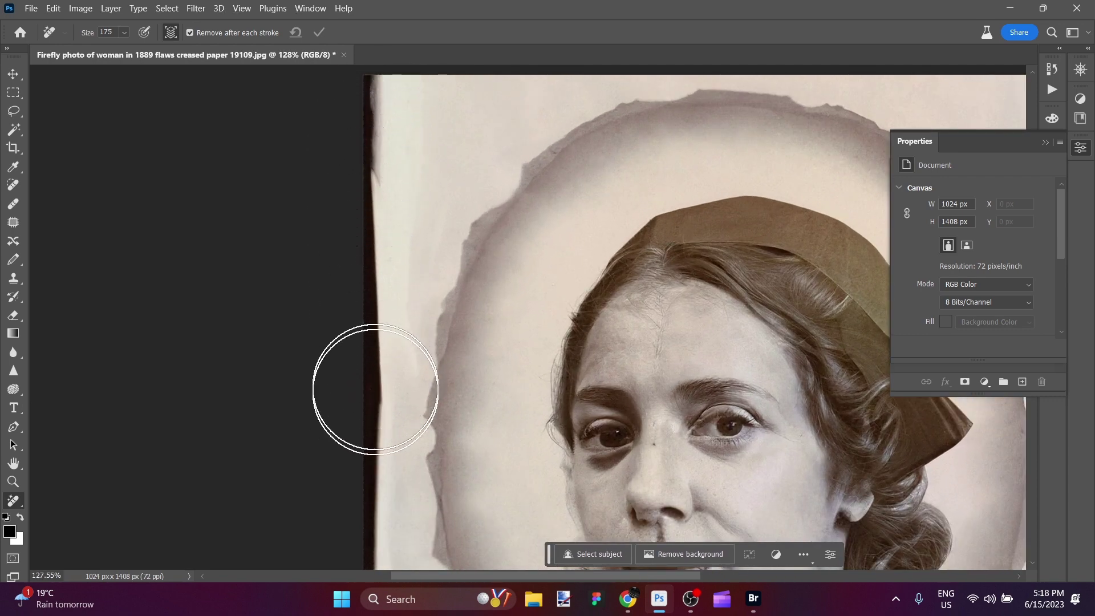
pyautogui.scroll(-4, 520, 189)
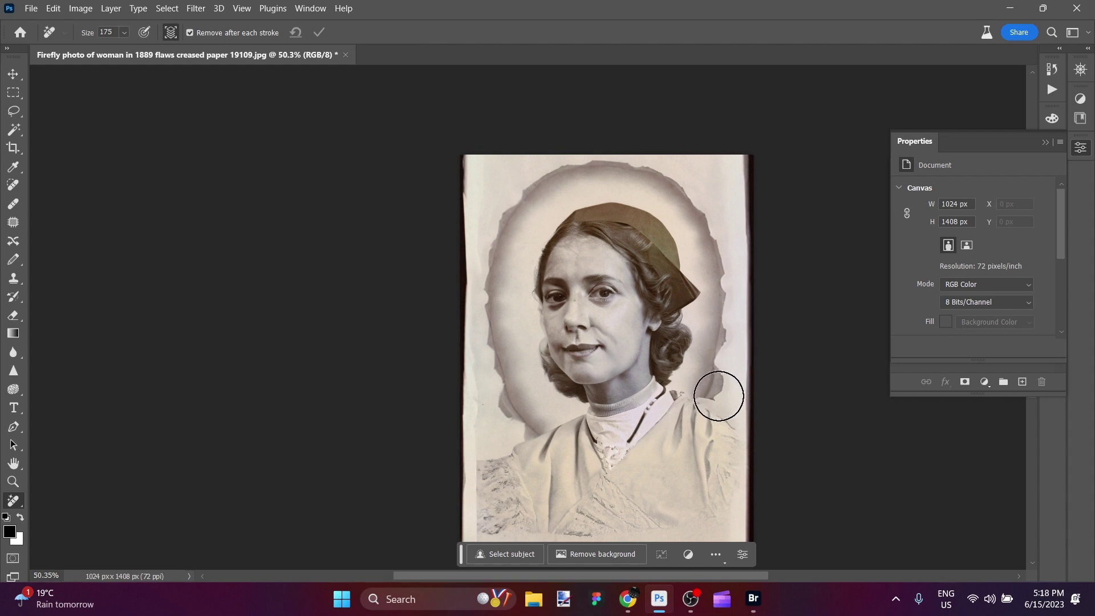
pyautogui.scroll(-2, 580, 508)
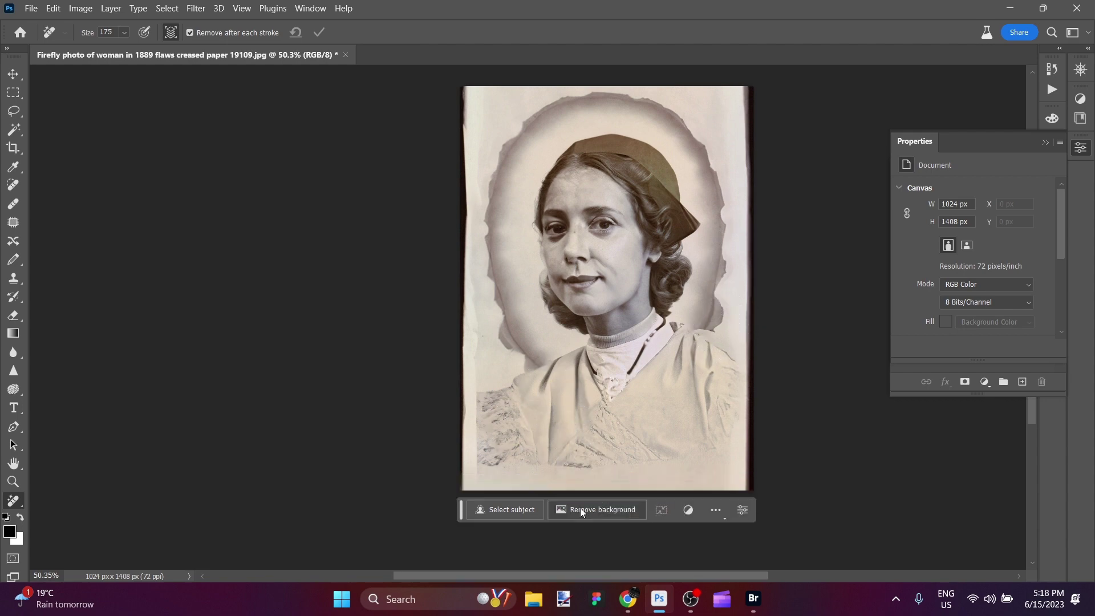
pyautogui.scroll(1, 679, 456)
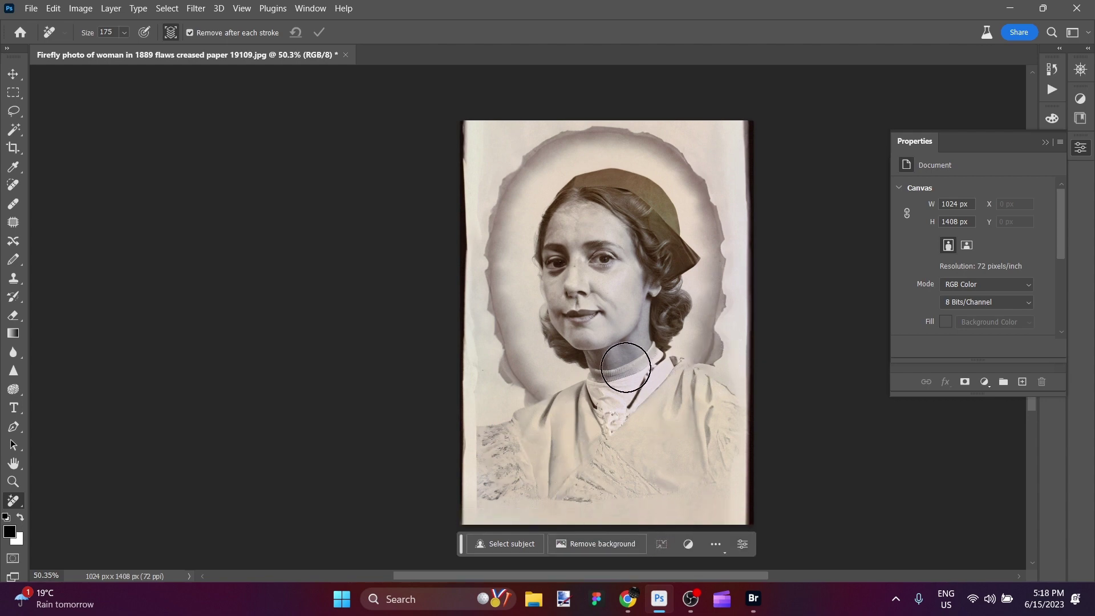
pyautogui.scroll(1, 793, 425)
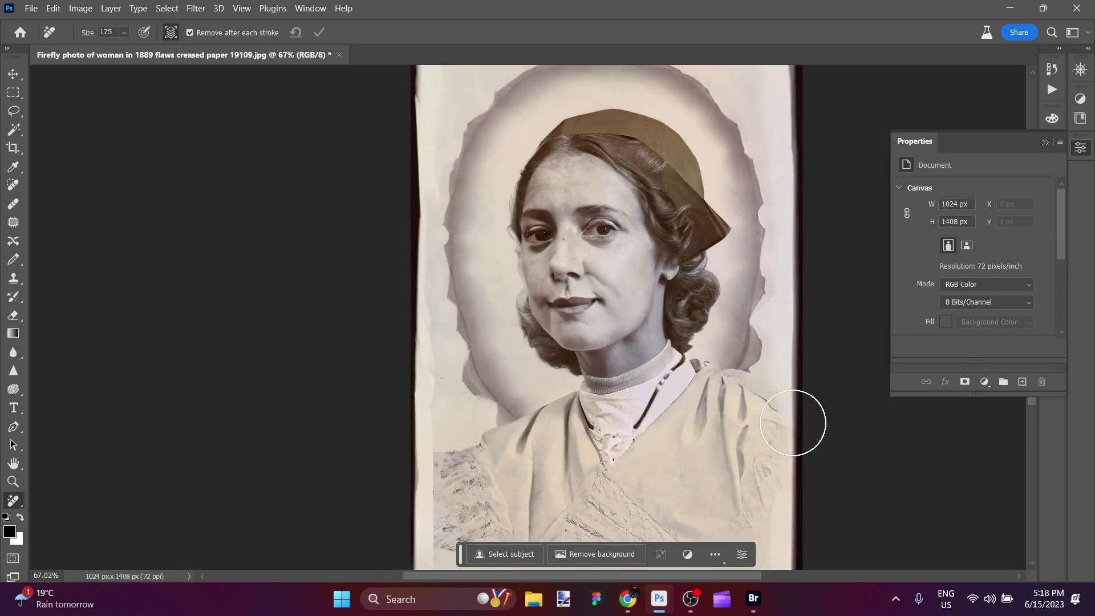
pyautogui.scroll(-1, 793, 425)
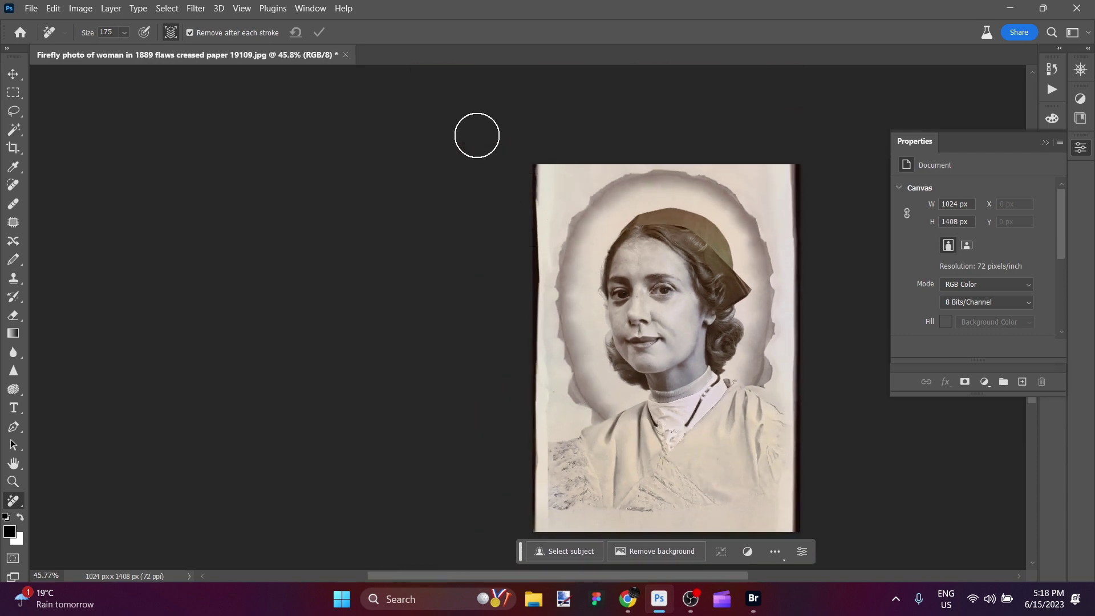
# - Disable removal after each stroke, paint continuously along both side edges and the bottom edge with the Remove tool, and remove the painted areas
pyautogui.click(191, 34)
pyautogui.click(529, 171)
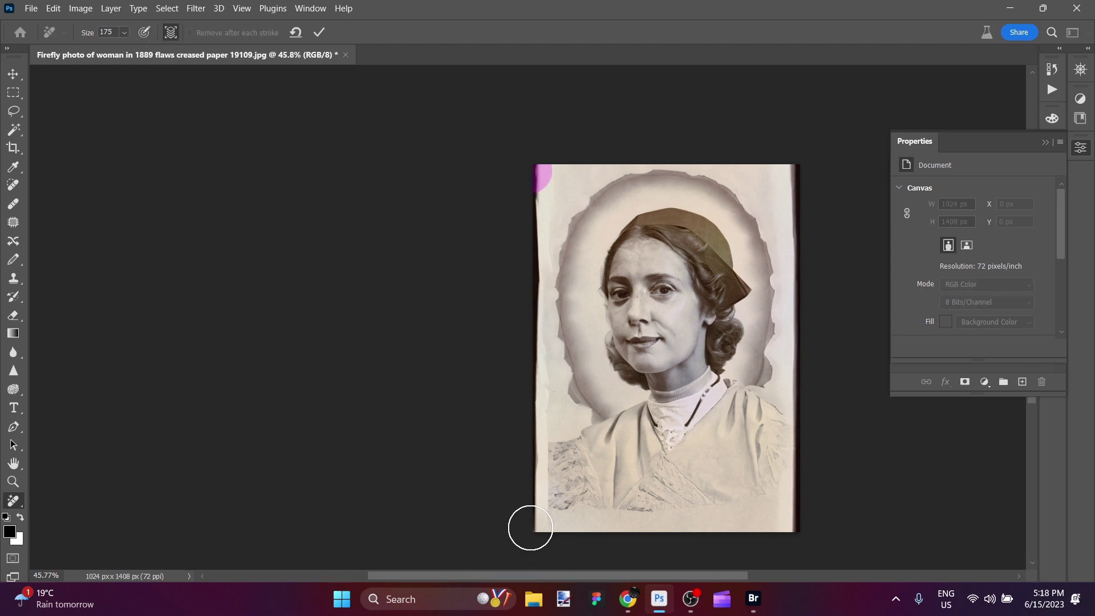
pyautogui.keyDown('shift'); pyautogui.click(533, 525); pyautogui.keyUp('shift')
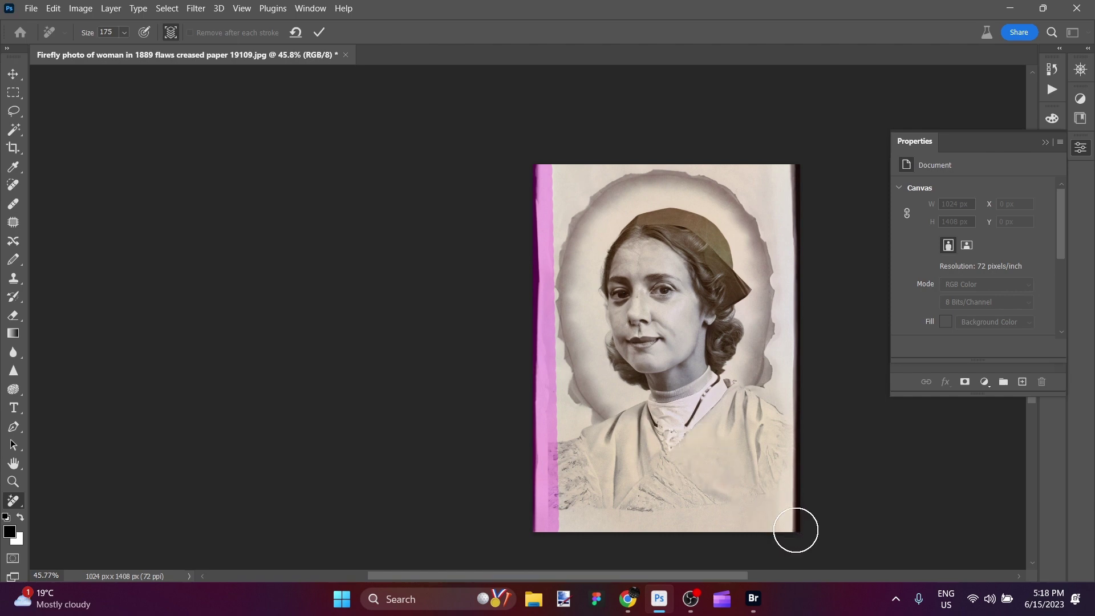
pyautogui.keyDown('shift'); pyautogui.click(796, 531); pyautogui.keyUp('shift')
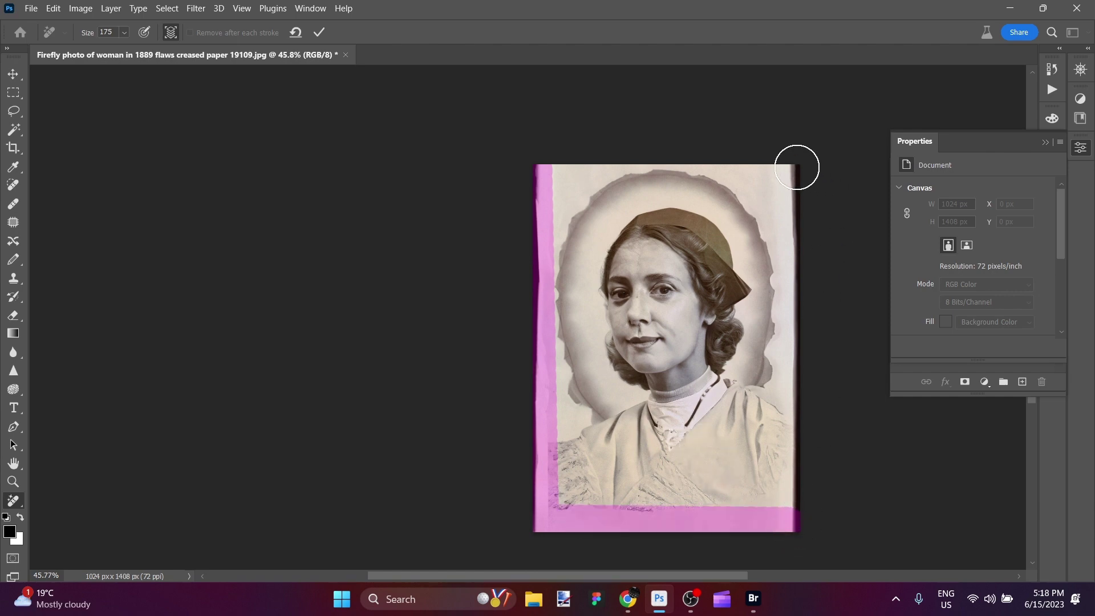
pyautogui.keyDown('shift'); pyautogui.click(796, 167); pyautogui.keyUp('shift')
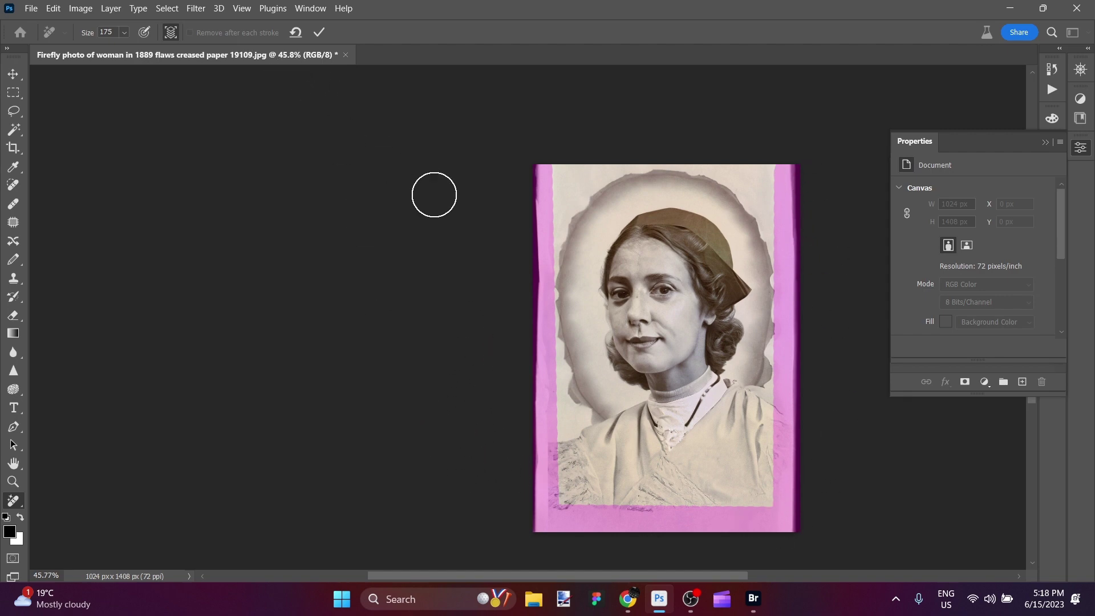
pyautogui.click(319, 32)
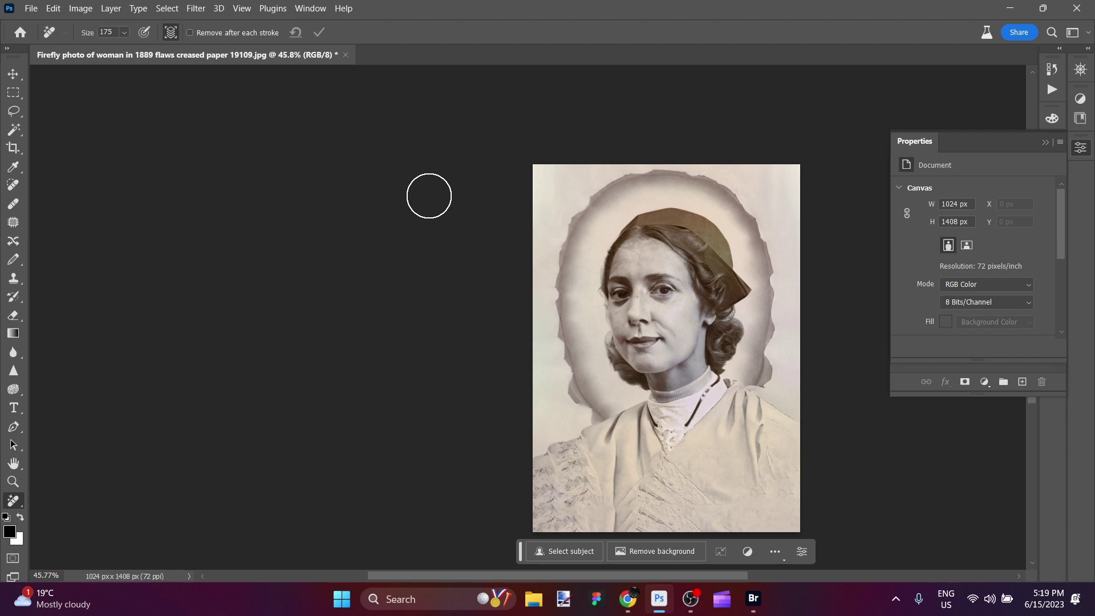
# - Enlarge the Remove brush to 200, paint over the entire torn oval vignette around the woman, and remove it
pyautogui.hscroll(3, 723, 579)
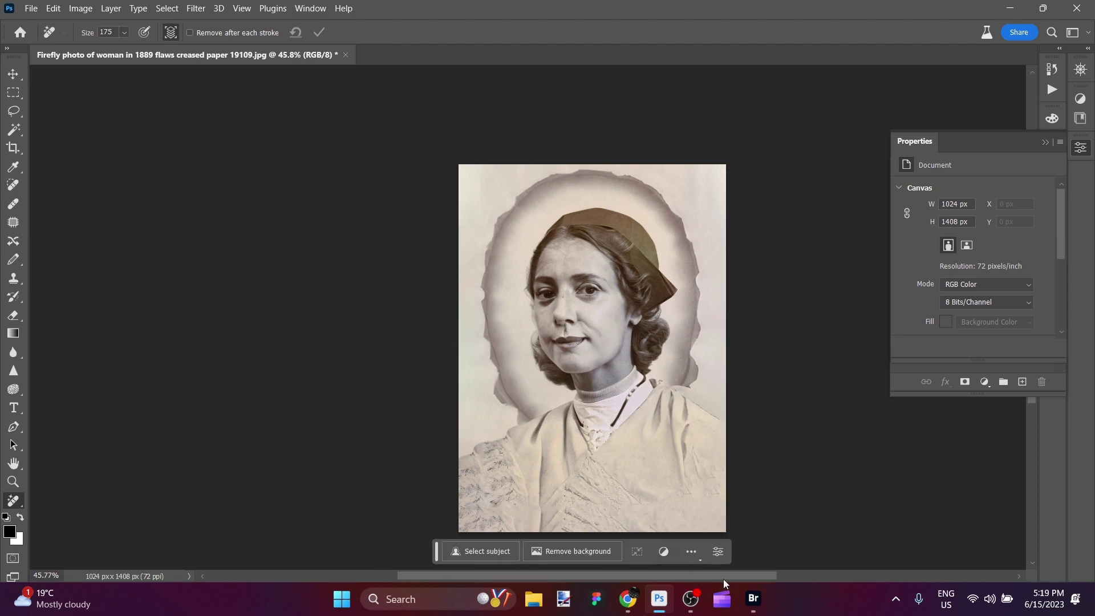
pyautogui.hscroll(1, 722, 578)
pyautogui.scroll(-3, 648, 462)
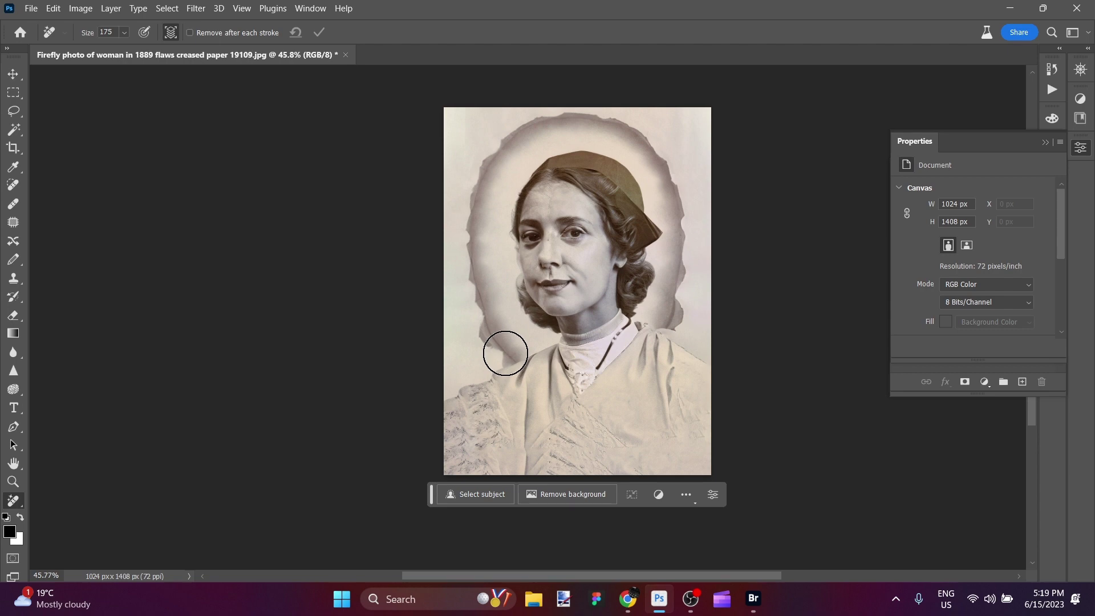
pyautogui.press(']')
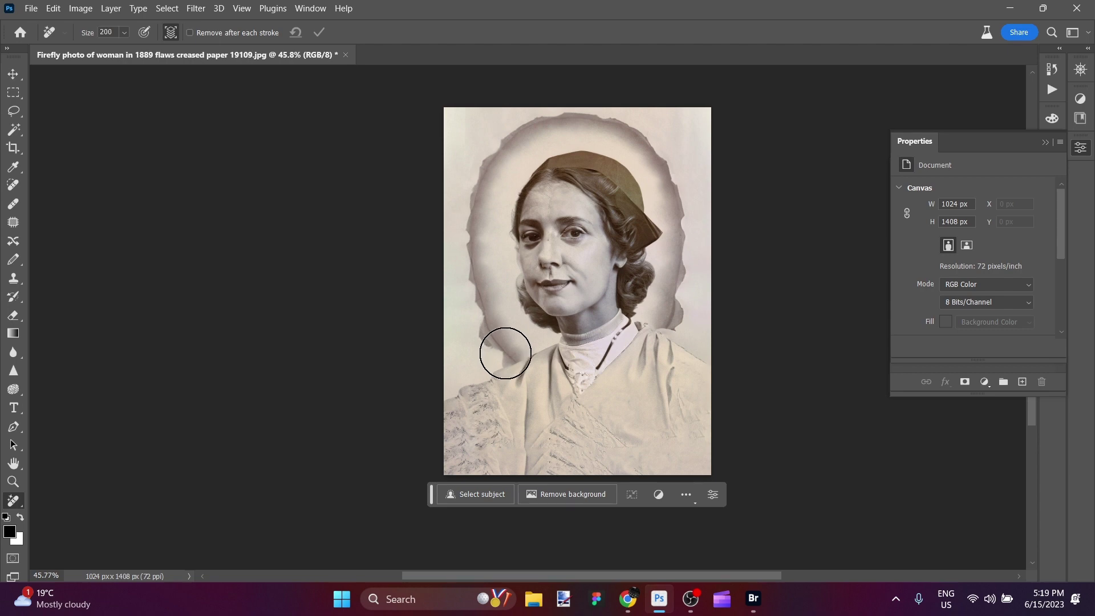
pyautogui.scroll(3, 506, 353)
pyautogui.moveTo(505, 355)
pyautogui.mouseDown()
pyautogui.moveTo(458, 245)
pyautogui.moveTo(455, 171)
pyautogui.moveTo(490, 84)
pyautogui.moveTo(562, 33)
pyautogui.moveTo(639, 37)
pyautogui.moveTo(687, 56)
pyautogui.moveTo(715, 87)
pyautogui.moveTo(759, 215)
pyautogui.moveTo(741, 229)
pyautogui.moveTo(719, 309)
pyautogui.mouseUp()
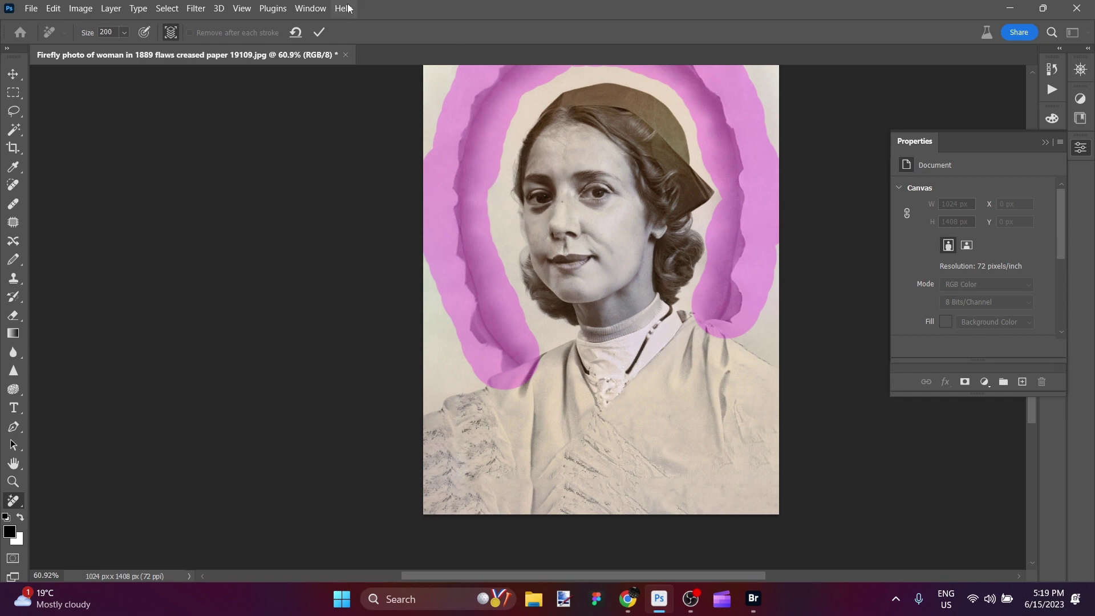
pyautogui.click(318, 31)
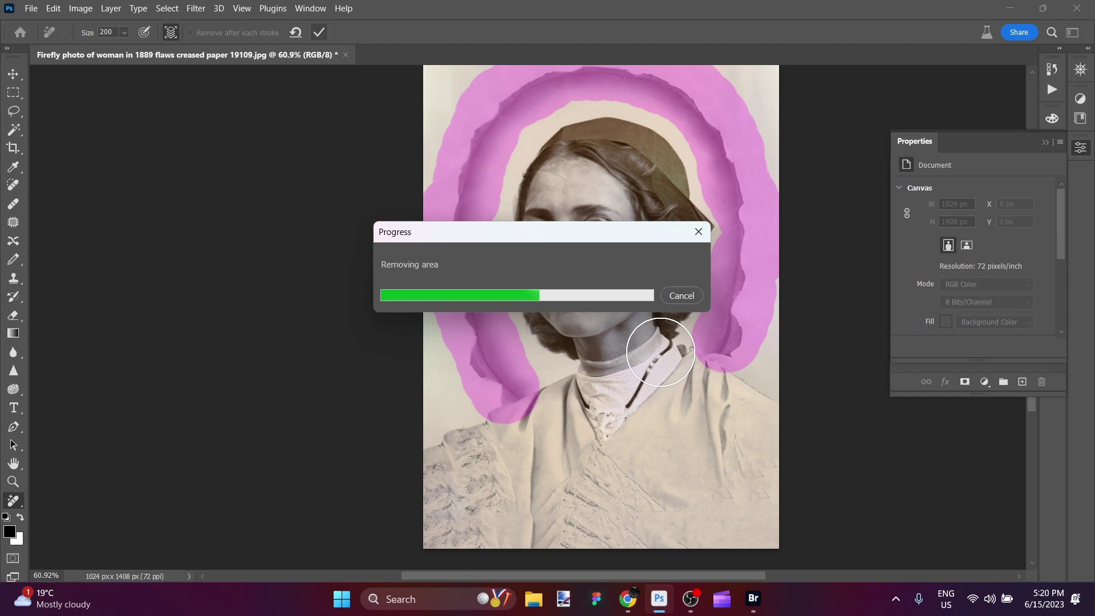
# - Colorize the restored portrait with the Colorize neural filter using automatic coloring, output to the current layer
pyautogui.scroll(3, 661, 352)
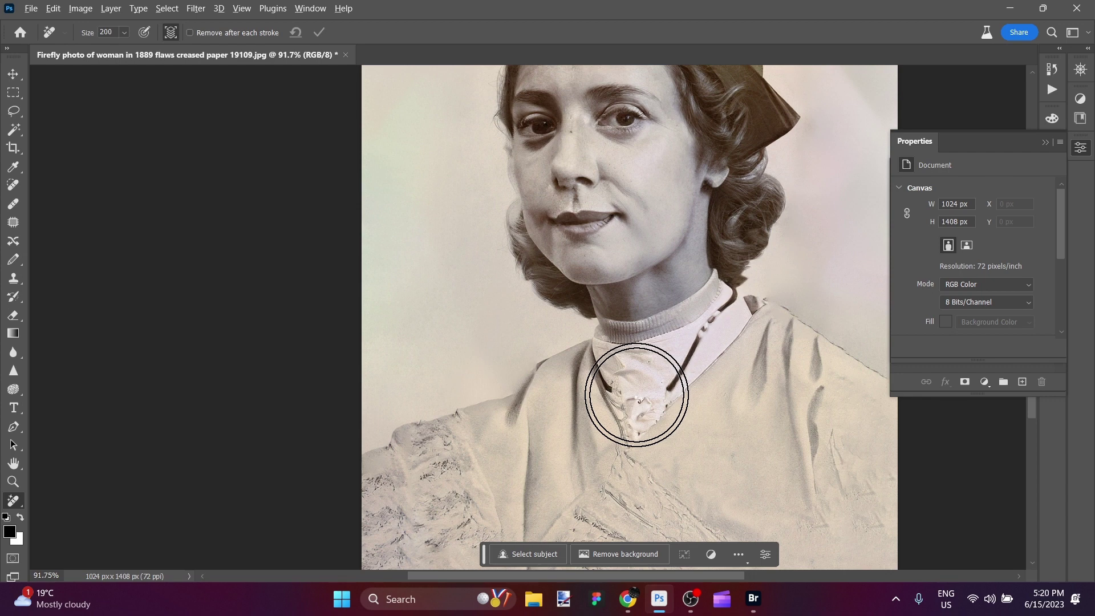
pyautogui.scroll(-3, 636, 394)
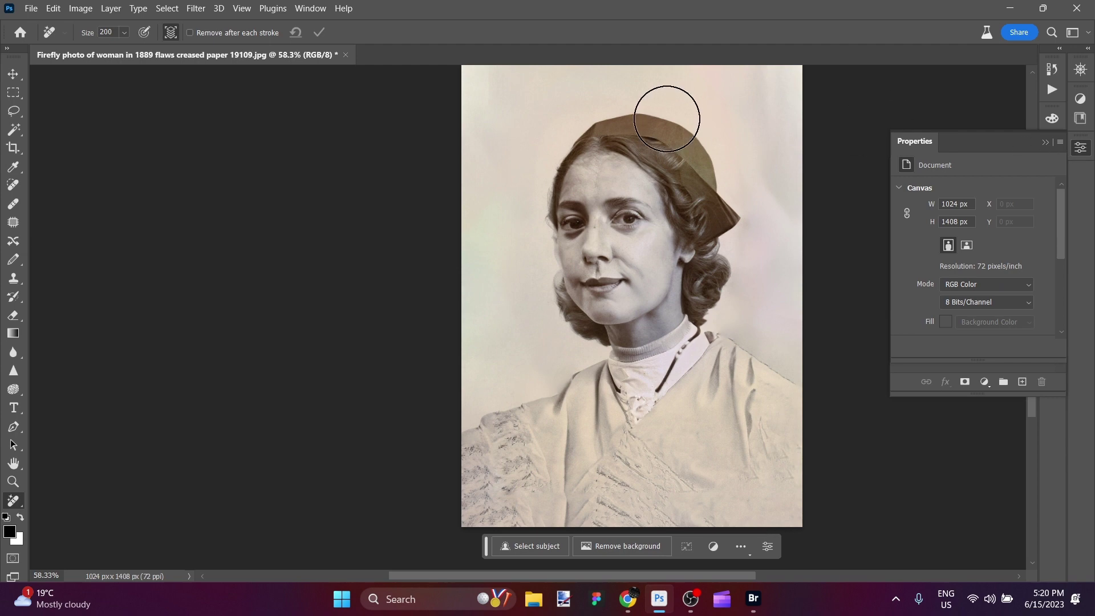
pyautogui.press('F7')
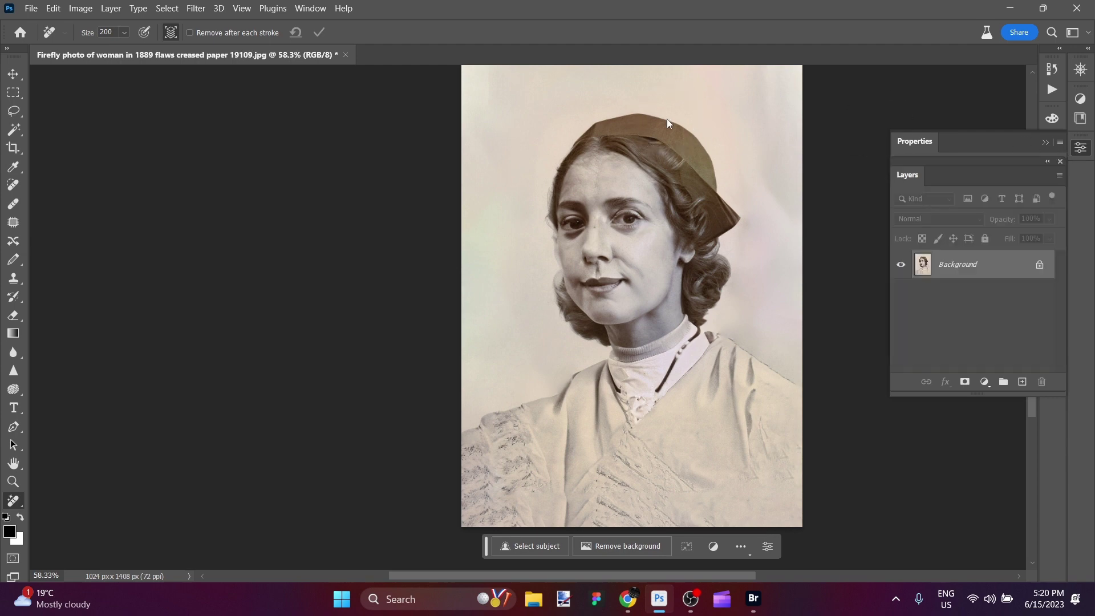
pyautogui.click(194, 9)
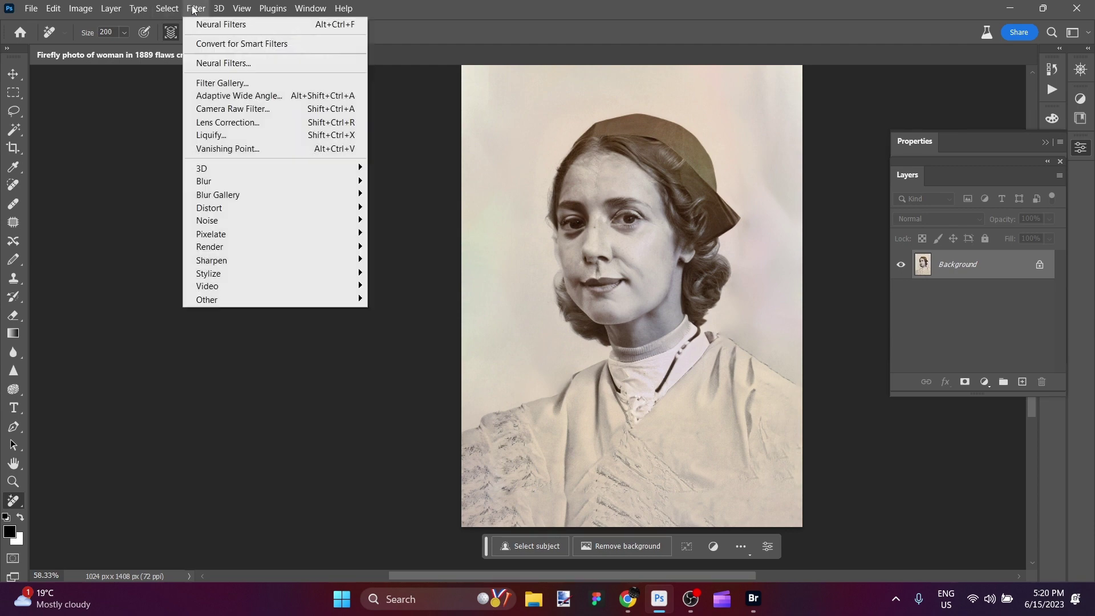
pyautogui.click(228, 64)
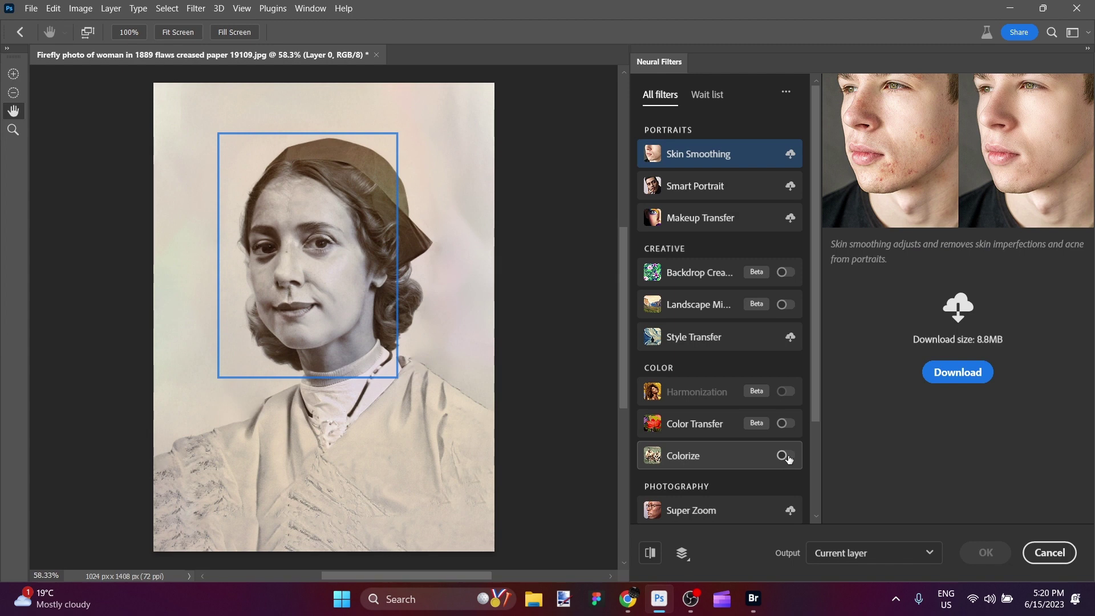
pyautogui.click(785, 456)
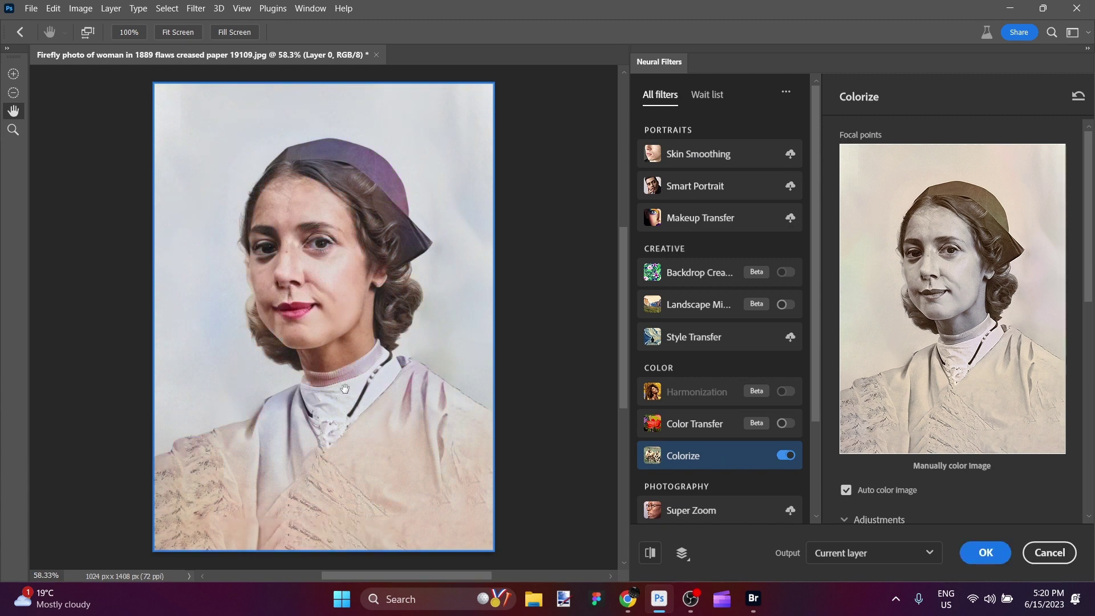
pyautogui.click(981, 553)
pyautogui.hotkey('ctrl', 'a')
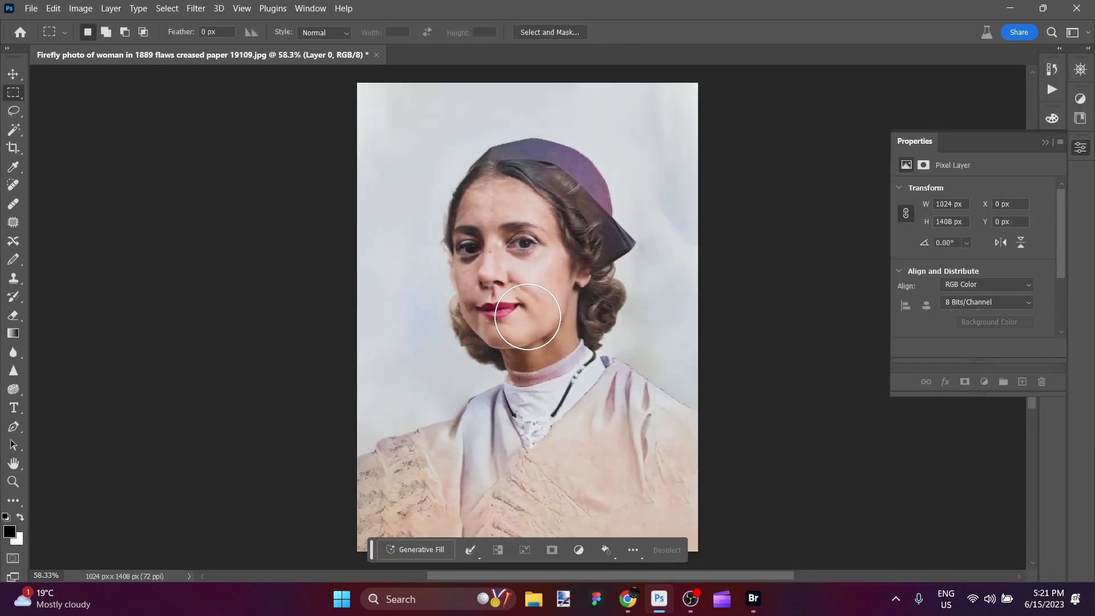
pyautogui.press('j')
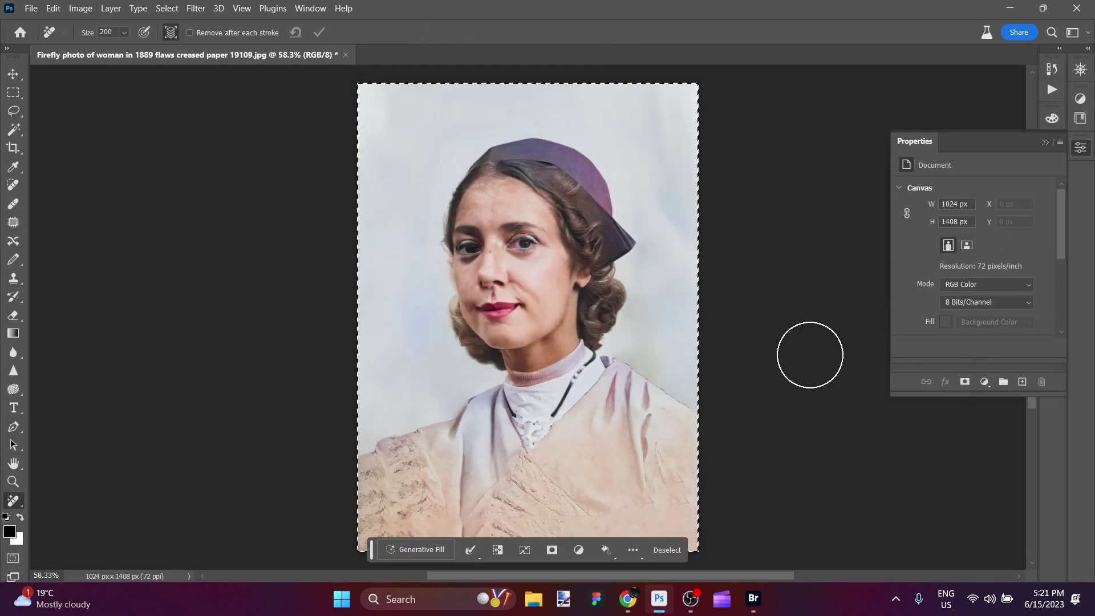
pyautogui.hotkey('ctrl', 'd')
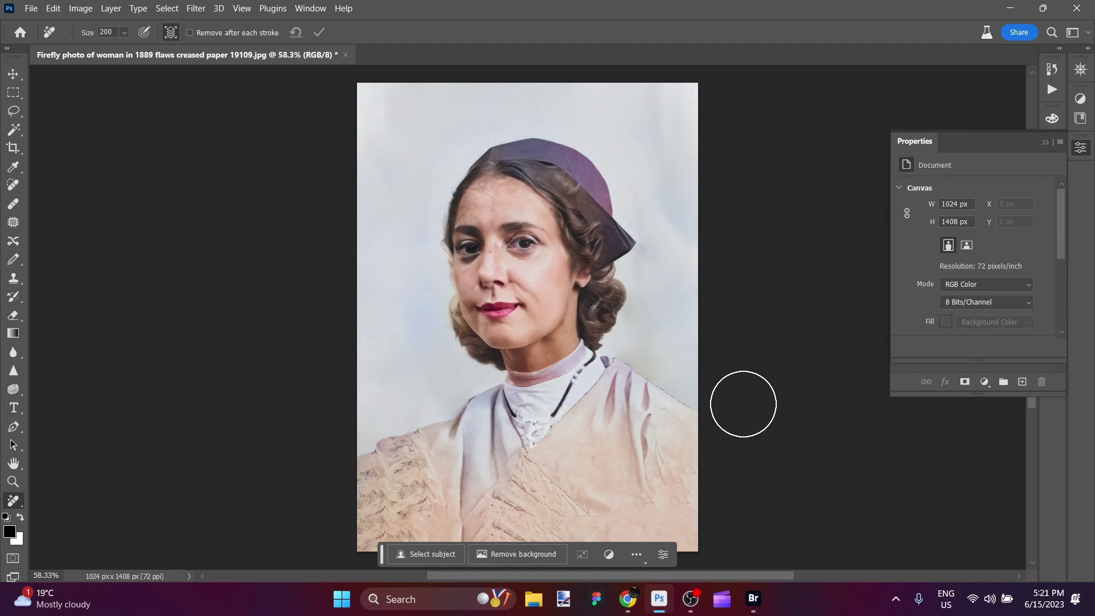
# - Select the woman automatically, mask out the background around her, and add an empty layer beneath the portrait layer
pyautogui.click(454, 550)
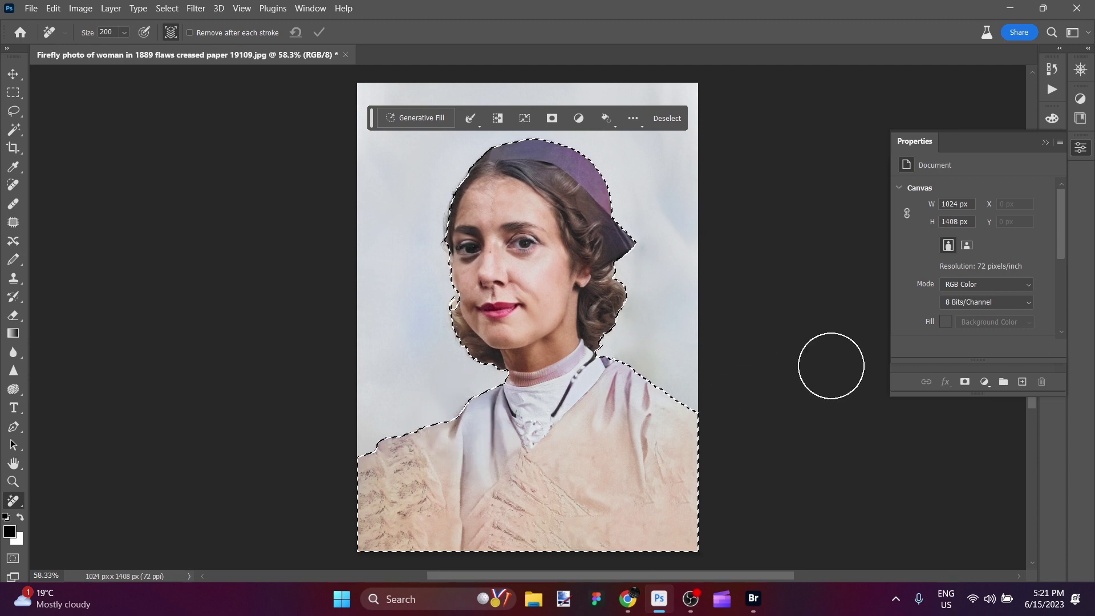
pyautogui.press('F7')
pyautogui.click(965, 382)
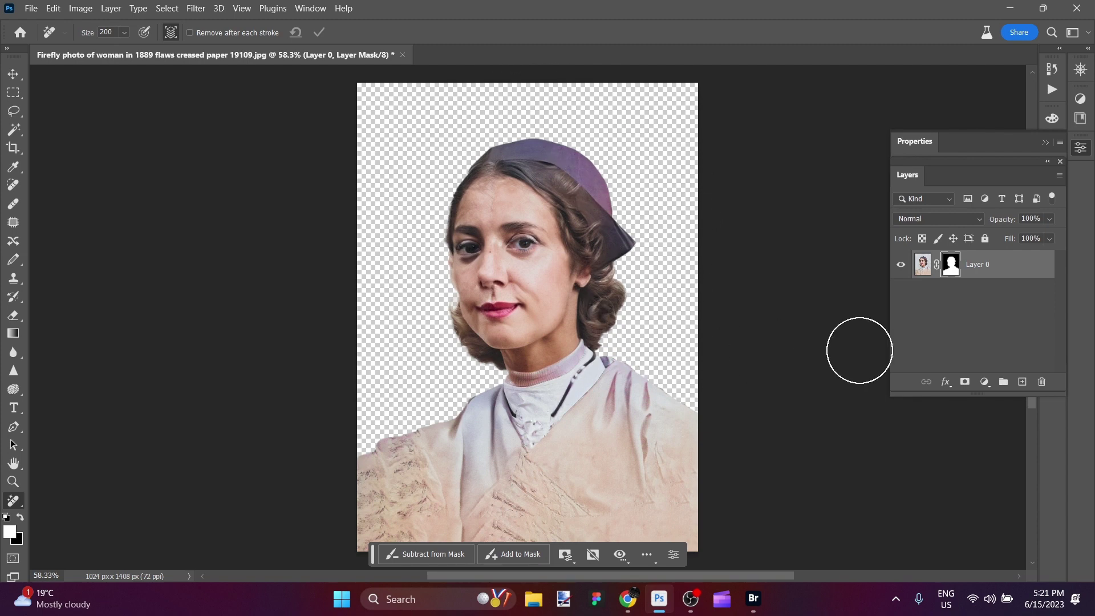
pyautogui.click(1022, 381)
pyautogui.moveTo(990, 263); pyautogui.dragTo(983, 301)
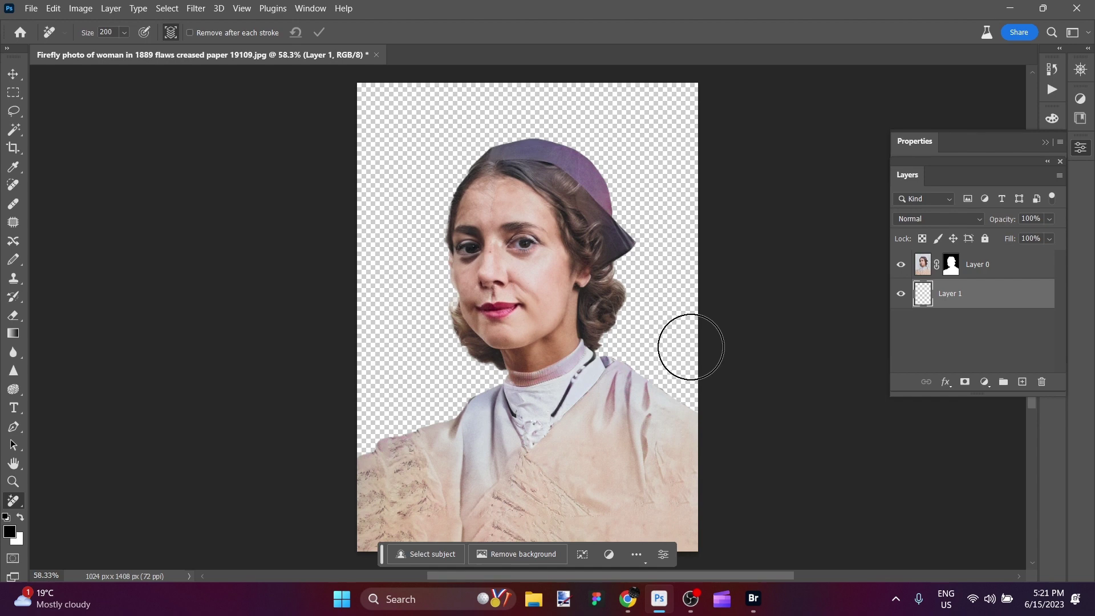
# - Select the whole canvas and generate a background on the empty layer with the Generative Fill prompt "mountains and forest, muted, misty bokeh"
pyautogui.press('m')
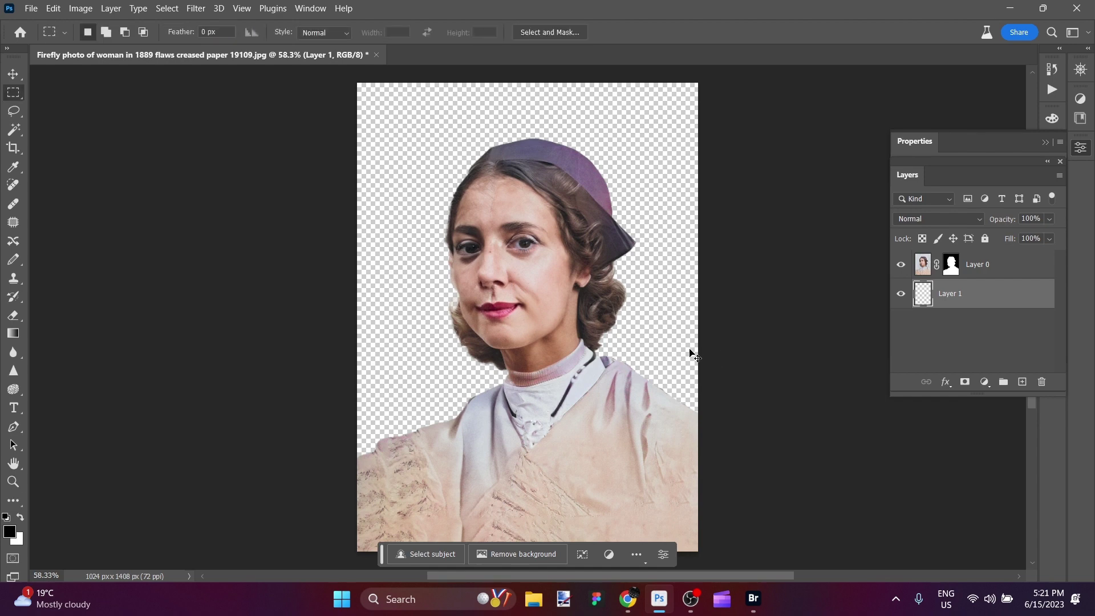
pyautogui.hotkey('ctrl', 'a')
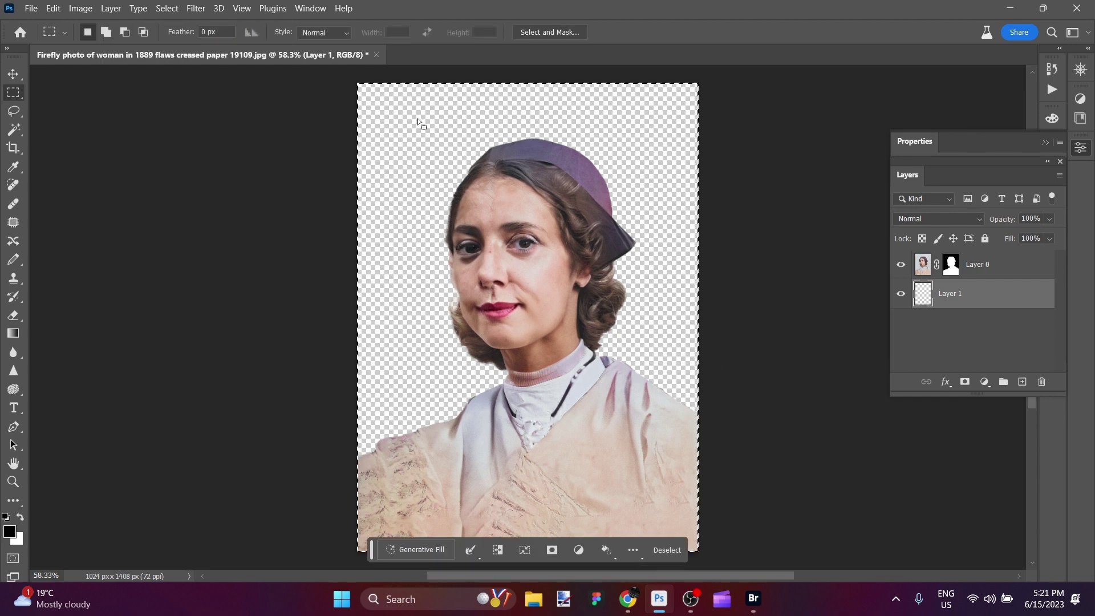
pyautogui.click(434, 542)
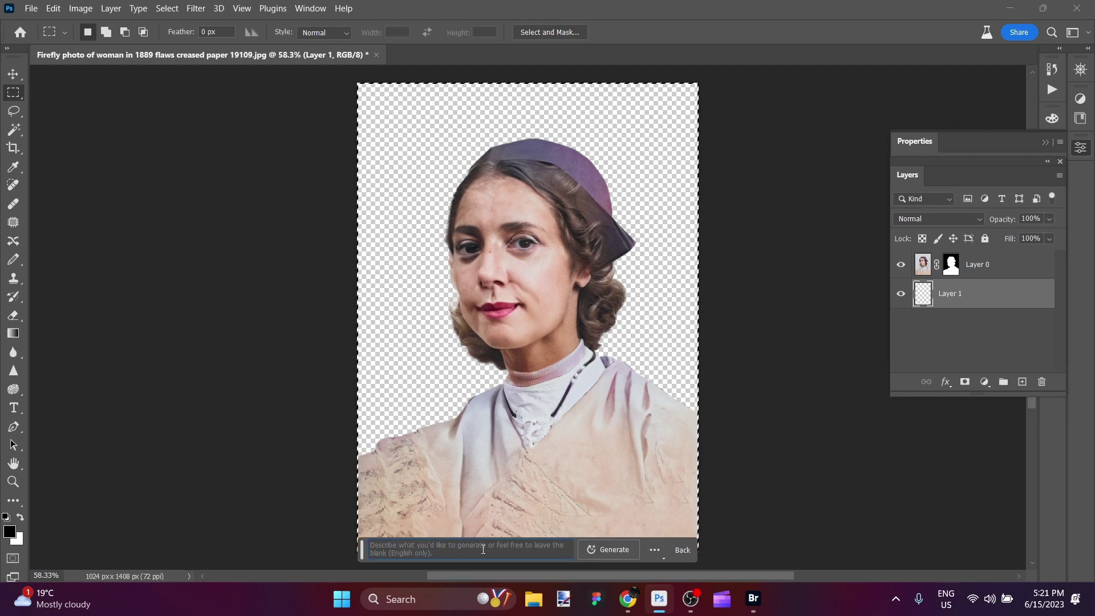
pyautogui.write('mountains ')
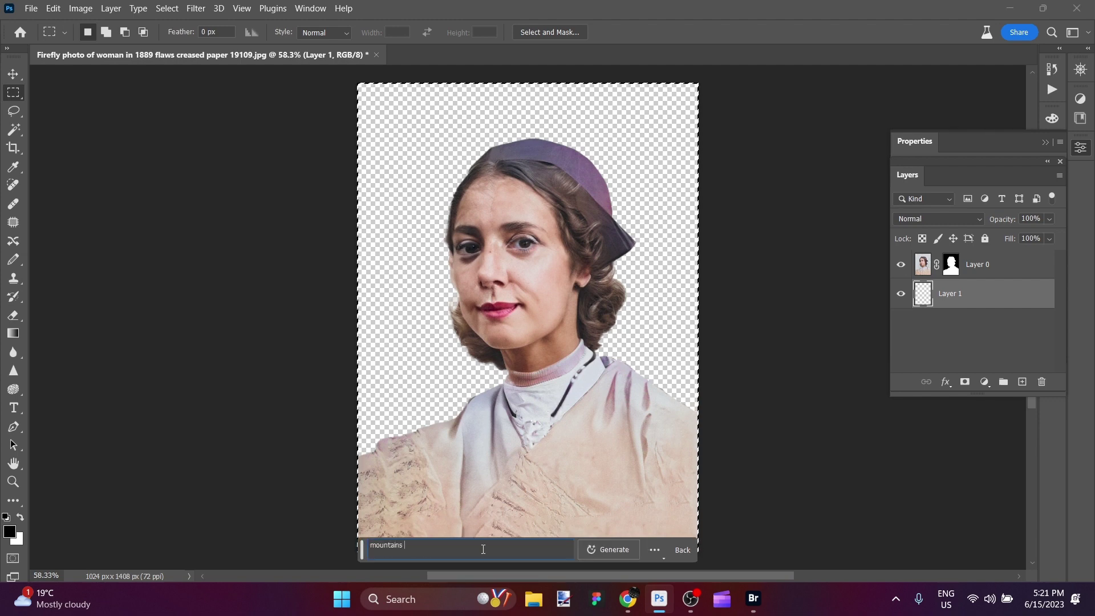
pyautogui.write('and forest, ')
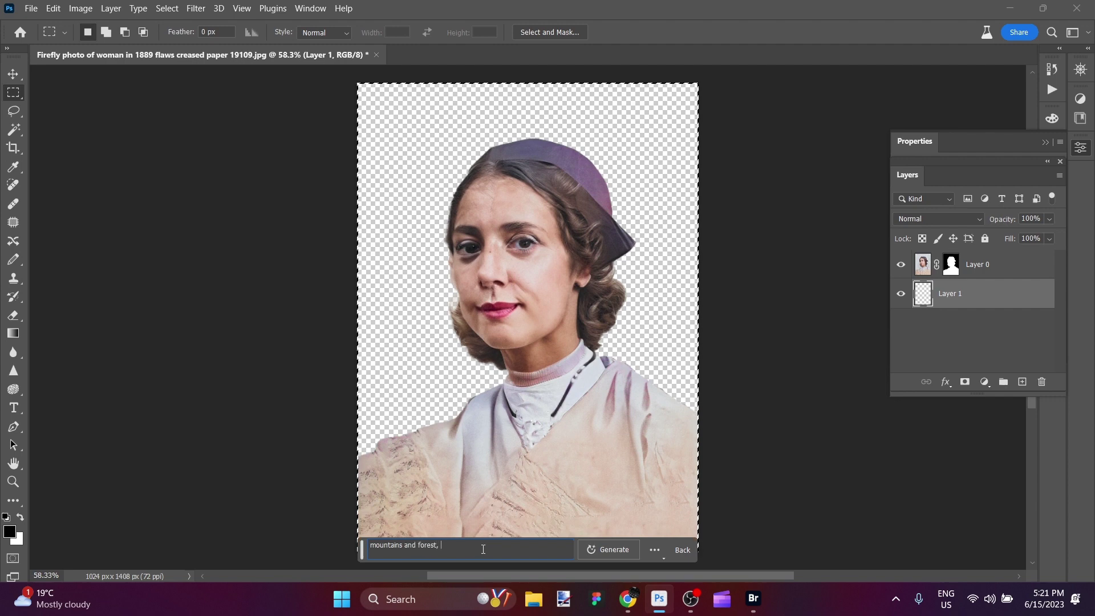
pyautogui.write('muted,')
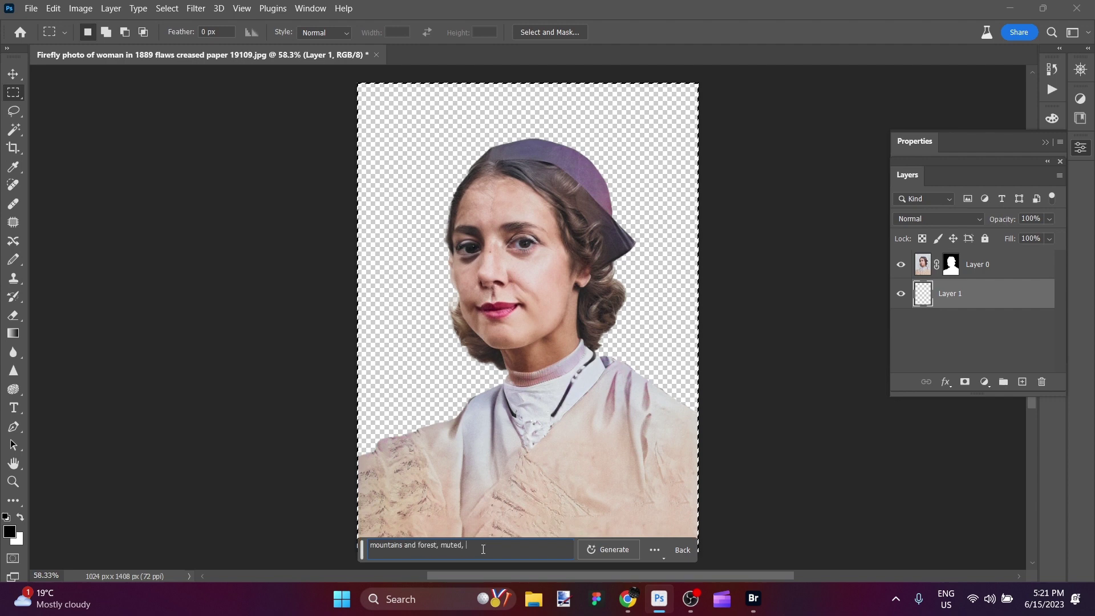
pyautogui.write(' misty ')
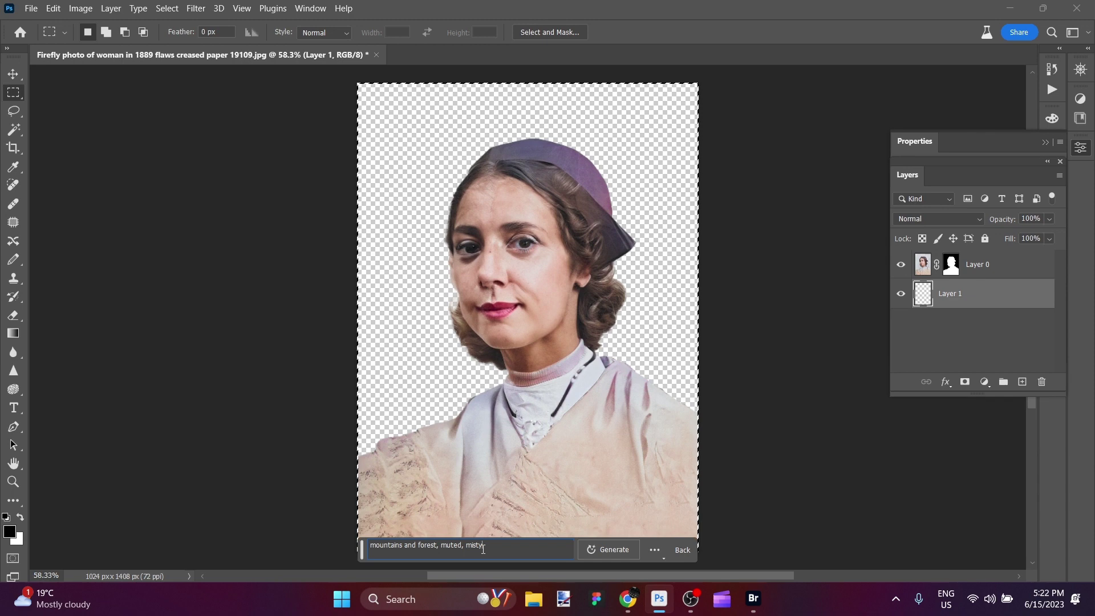
pyautogui.write('bokeh')
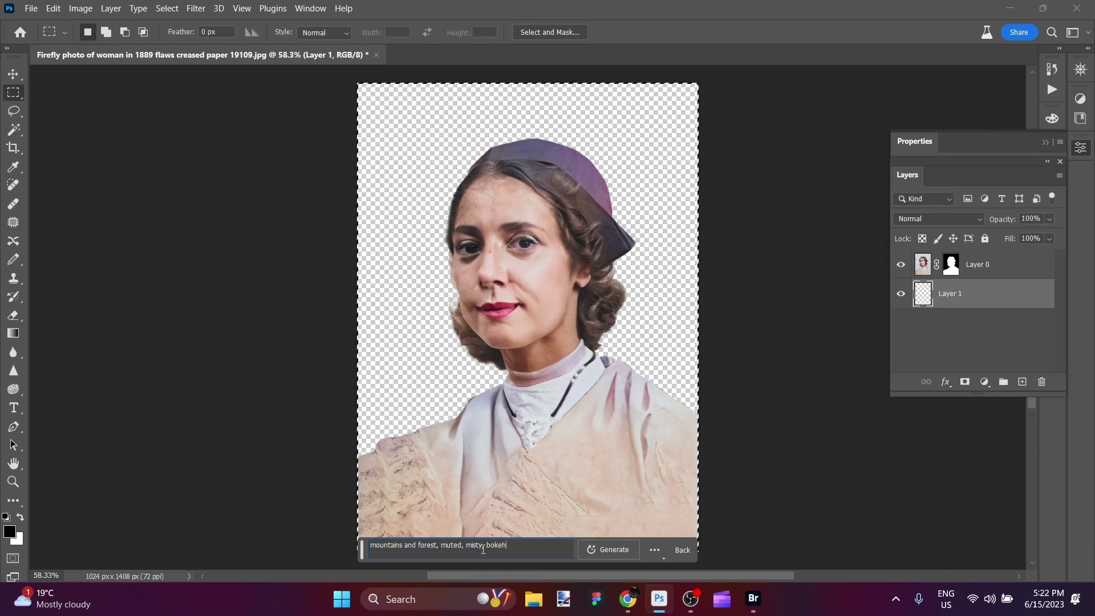
pyautogui.press('Return')
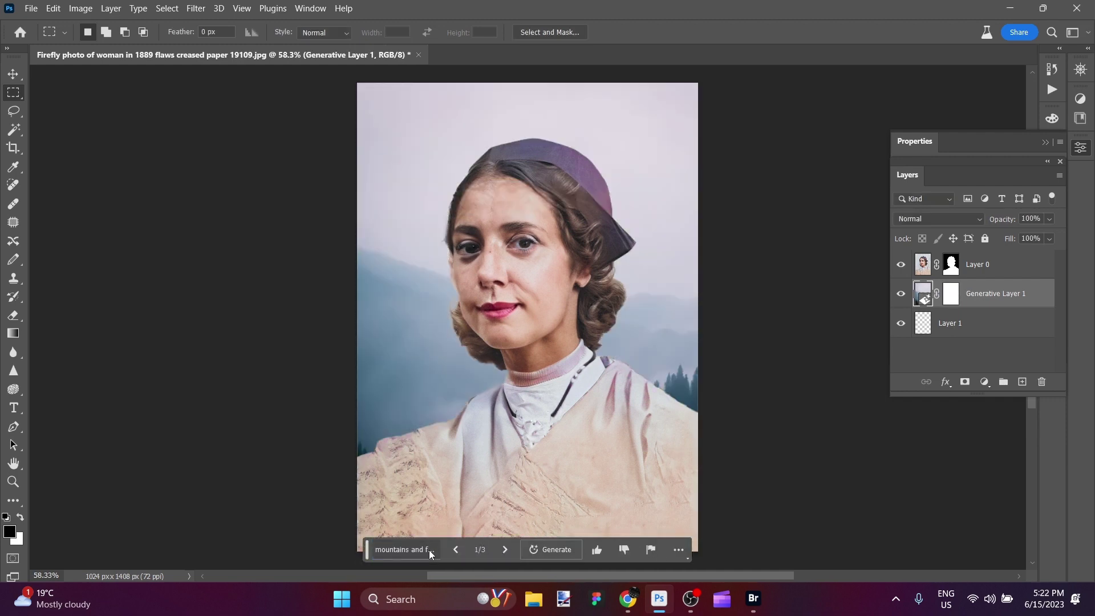
# - Compare the generated background variations and keep variation 2 with the orange-pink sky over blue mountains
pyautogui.click(506, 550)
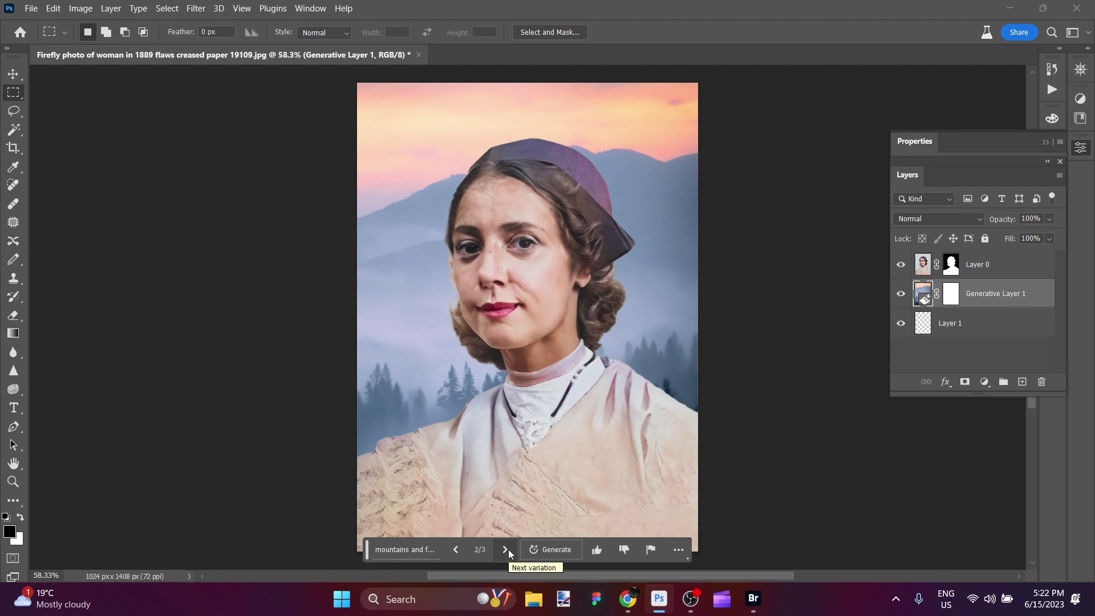
pyautogui.click(506, 550)
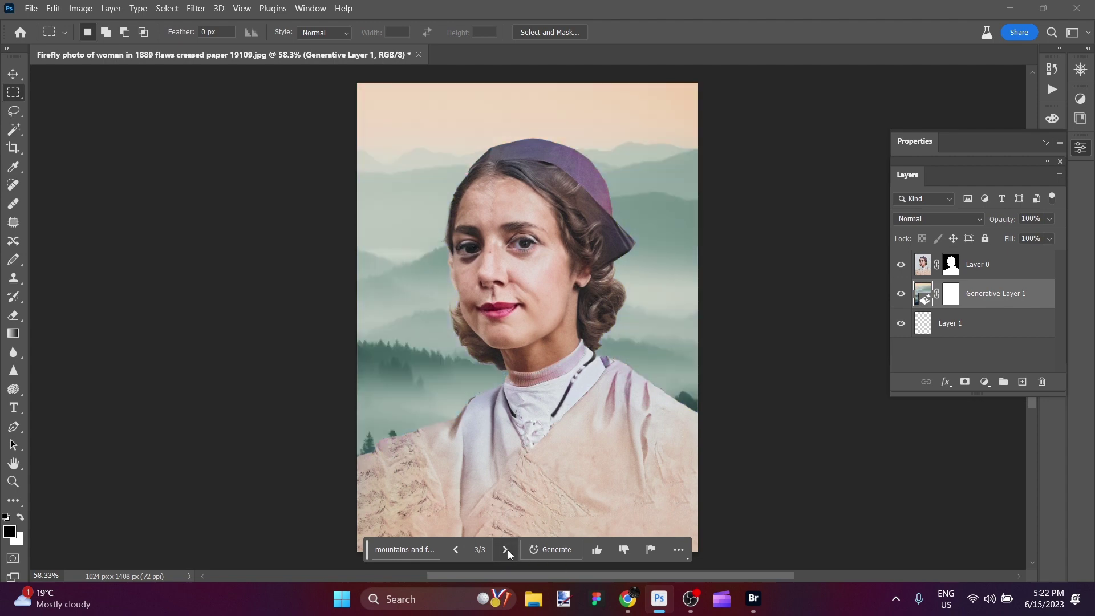
pyautogui.click(456, 550)
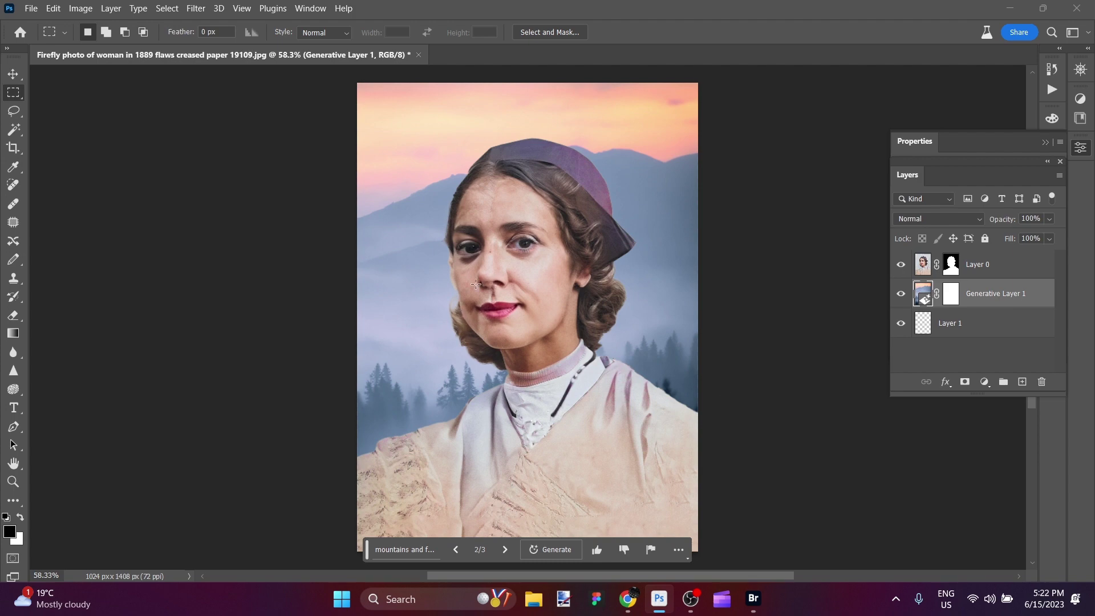
# - On the portrait layer, use the Remove tool at size 30 to remove the protruding ear strip along the outer cheek edge
pyautogui.click(925, 267)
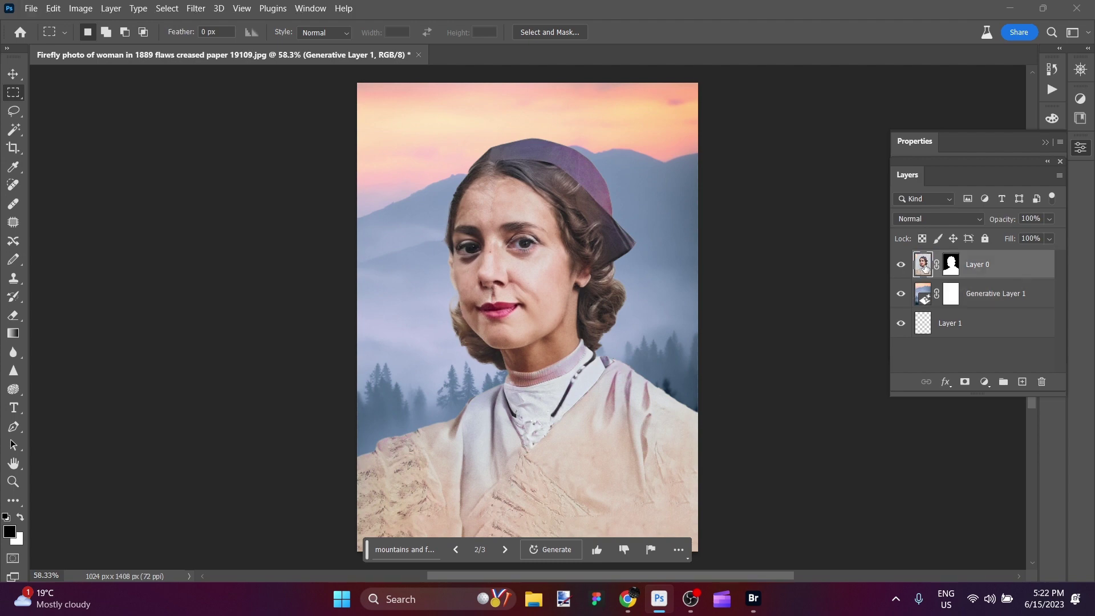
pyautogui.scroll(8, 421, 279)
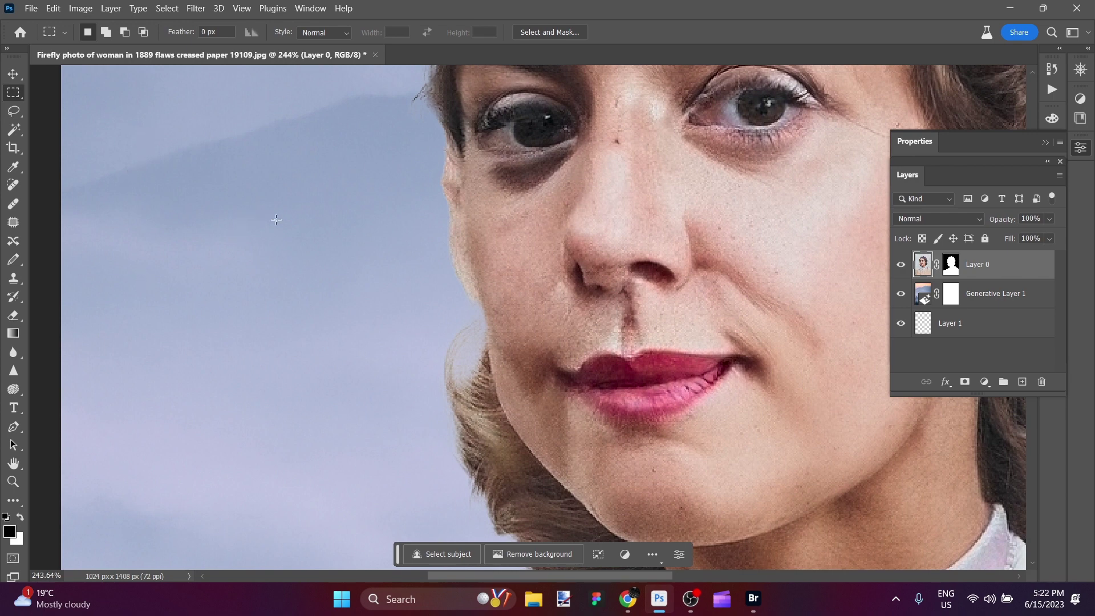
pyautogui.press('j')
pyautogui.press('[')
pyautogui.press('[')
pyautogui.press('[')
pyautogui.press('[')
pyautogui.press('[')
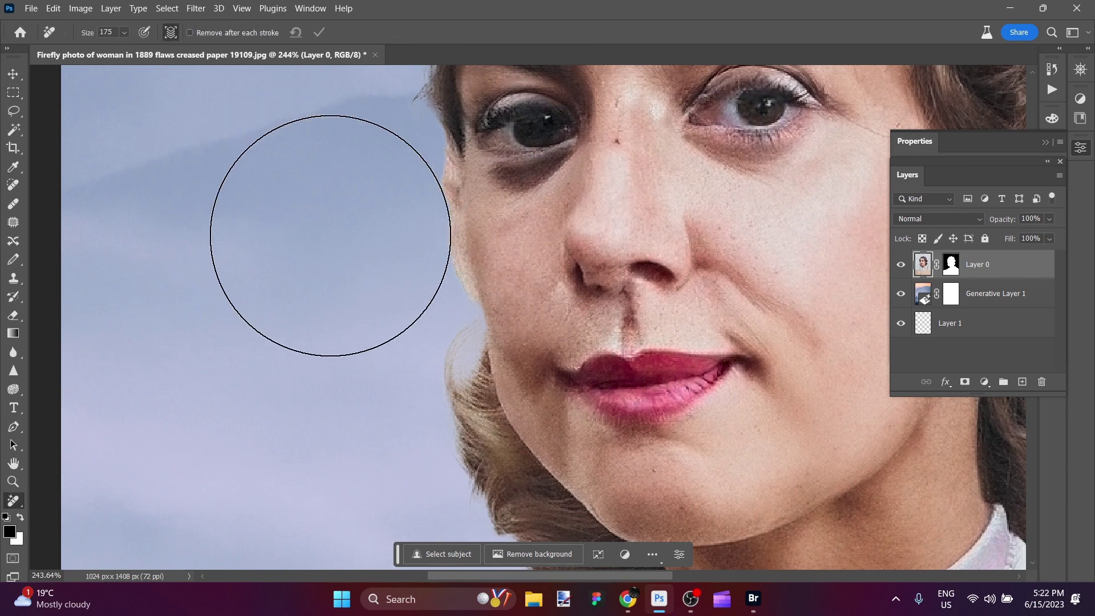
pyautogui.press('[')
pyautogui.press('[')
pyautogui.press('[')
pyautogui.press('[')
pyautogui.press('[')
pyautogui.press('[')
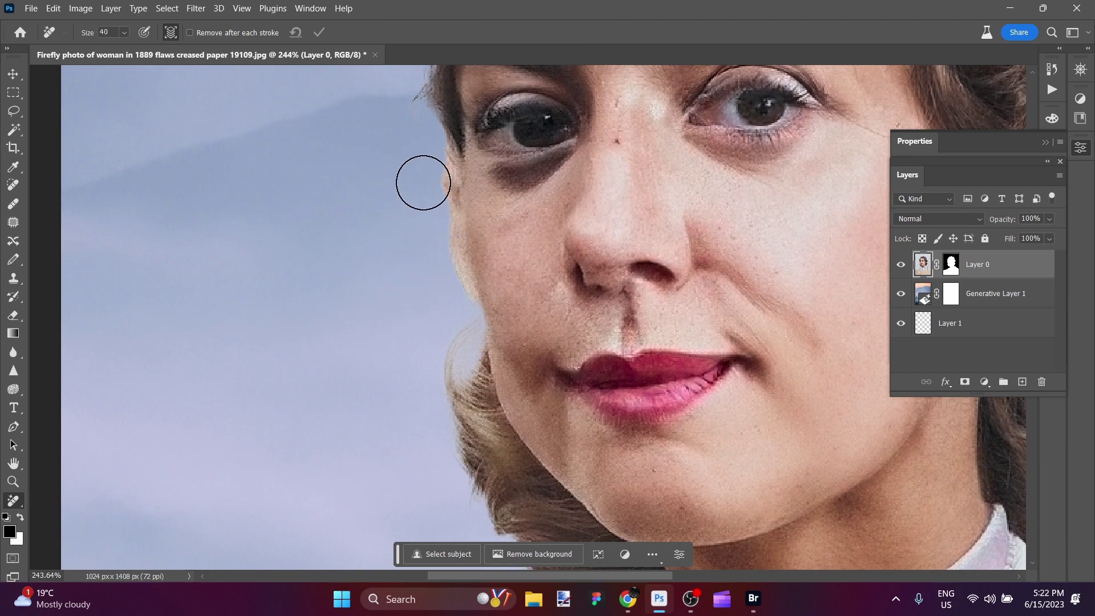
pyautogui.scroll(5, 440, 191)
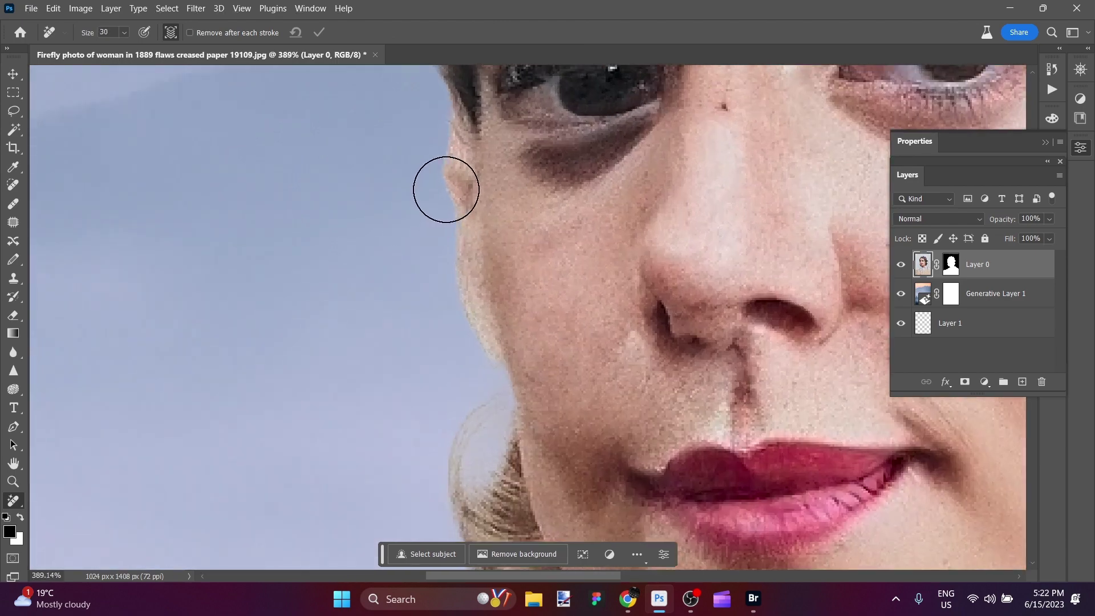
pyautogui.moveTo(435, 152); pyautogui.dragTo(471, 374)
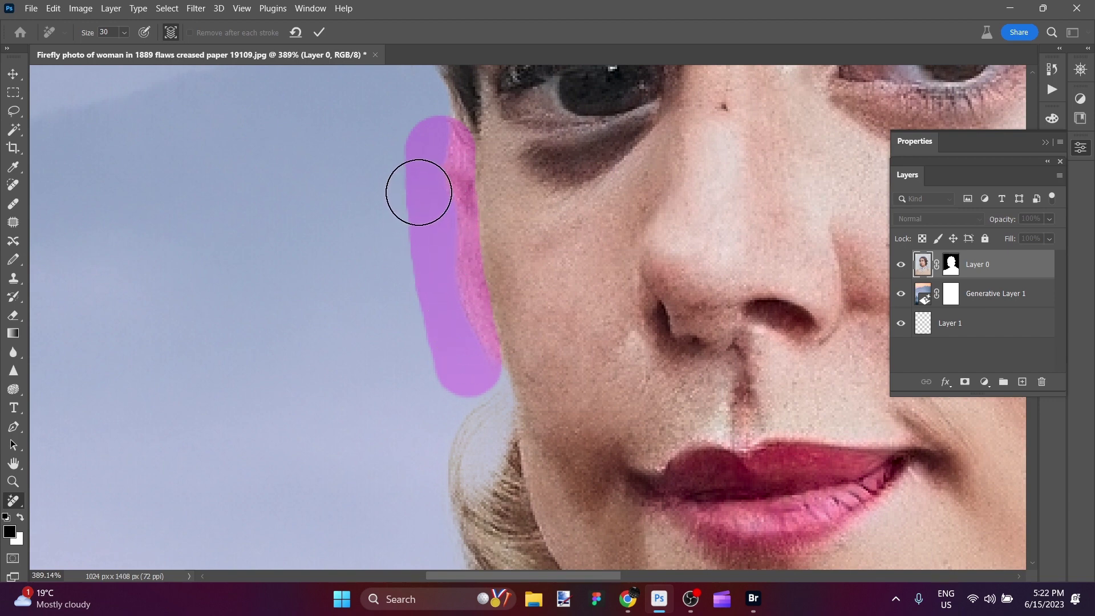
pyautogui.scroll(-1, 419, 192)
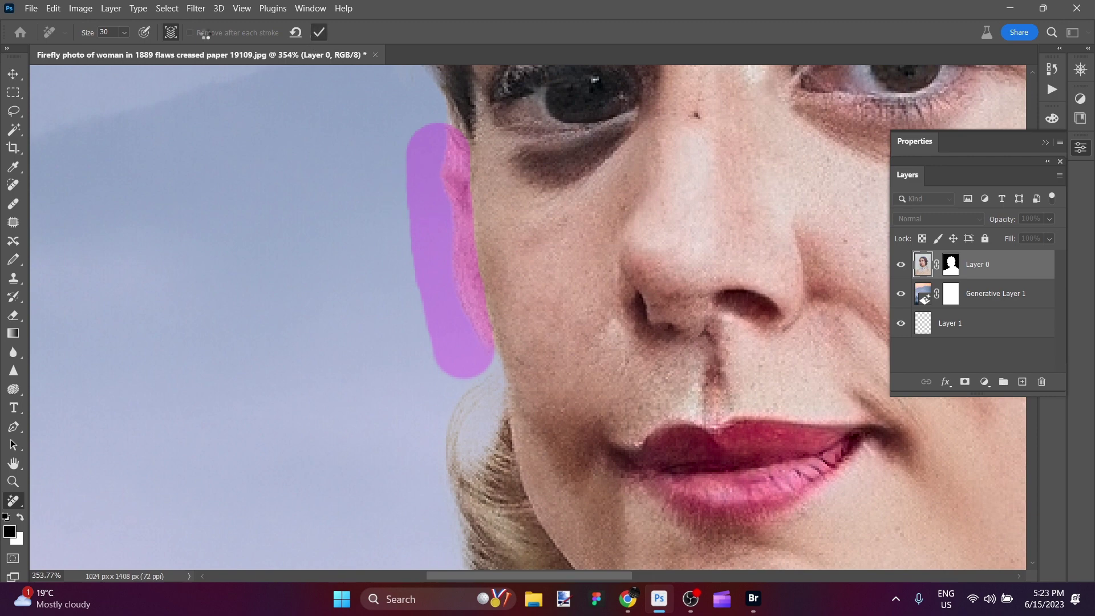
pyautogui.press('Return')
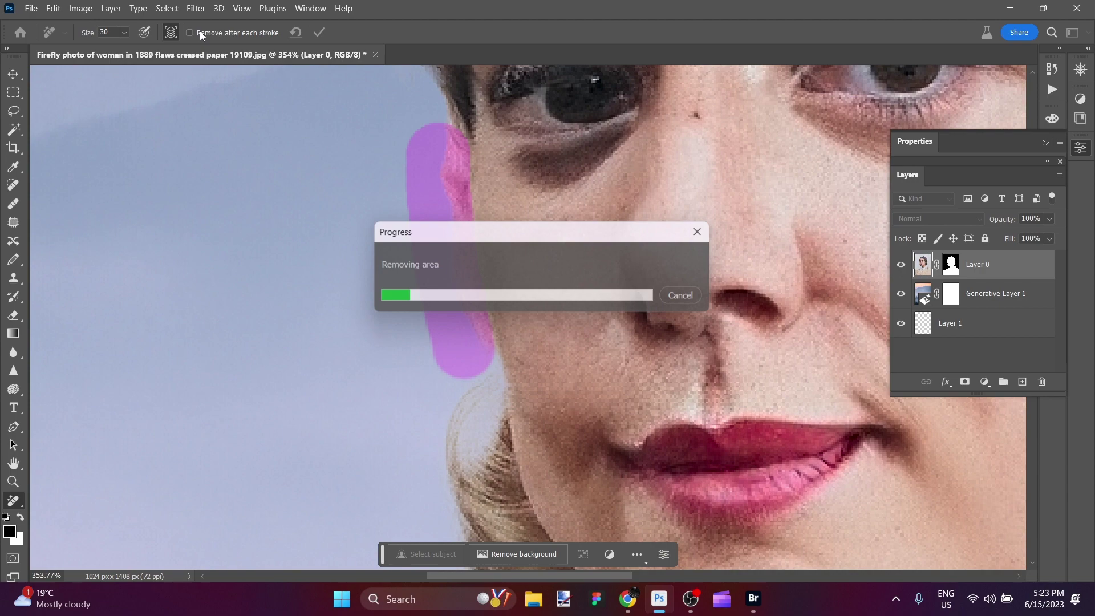
# - Enable removal after each stroke and remove the dark spot on the bridge of the woman's nose
pyautogui.click(189, 32)
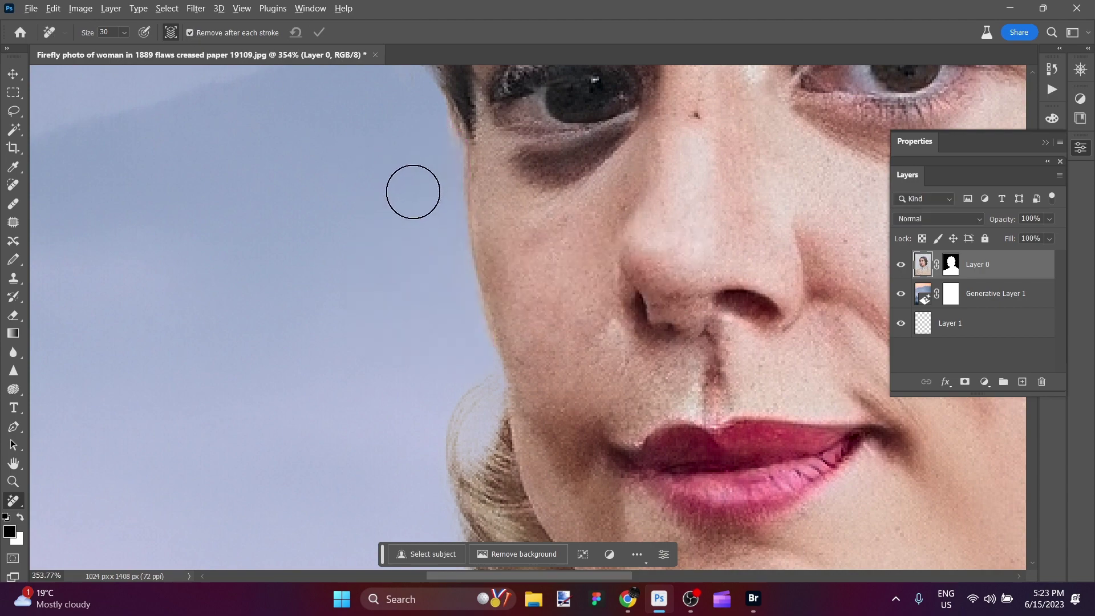
pyautogui.scroll(-3, 418, 192)
pyautogui.scroll(1, 421, 189)
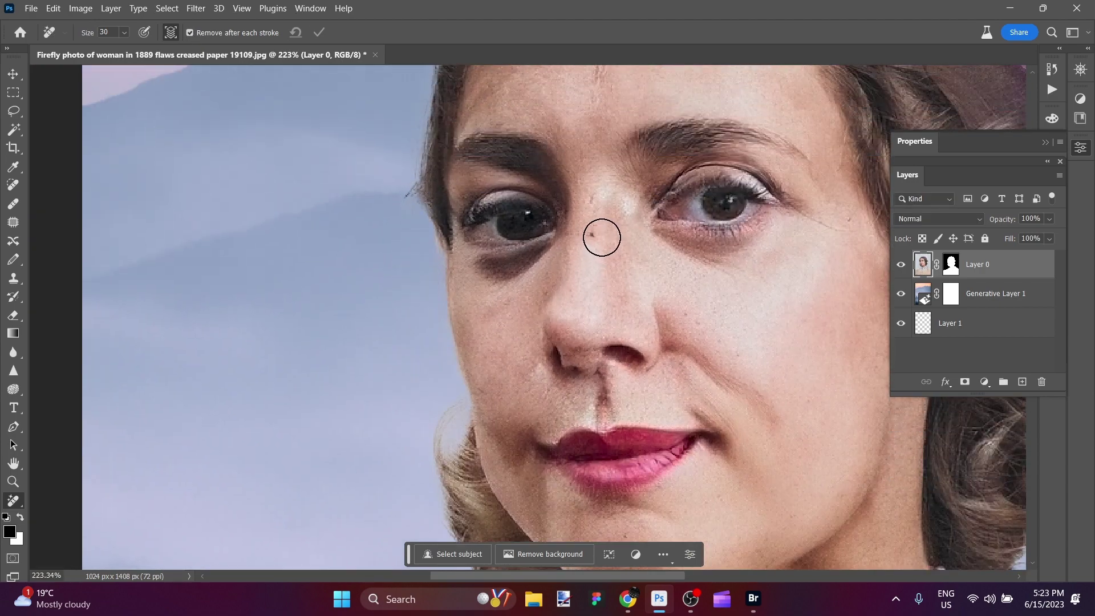
pyautogui.click(600, 232)
# - Reduce the Remove brush to size 20 and remove the dark shadow beneath the eye nearest the cheek edge
pyautogui.press('[')
pyautogui.press('[')
pyautogui.press('[')
pyautogui.press('[')
pyautogui.press('[')
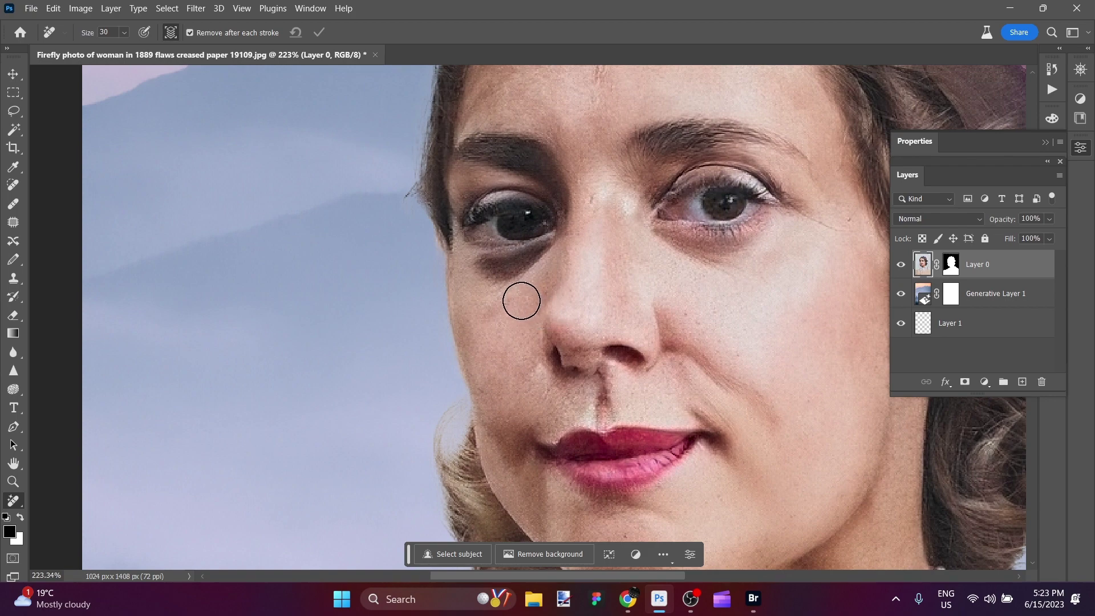
pyautogui.press(']')
pyautogui.press(']')
pyautogui.click(491, 278)
pyautogui.scroll(2, 491, 279)
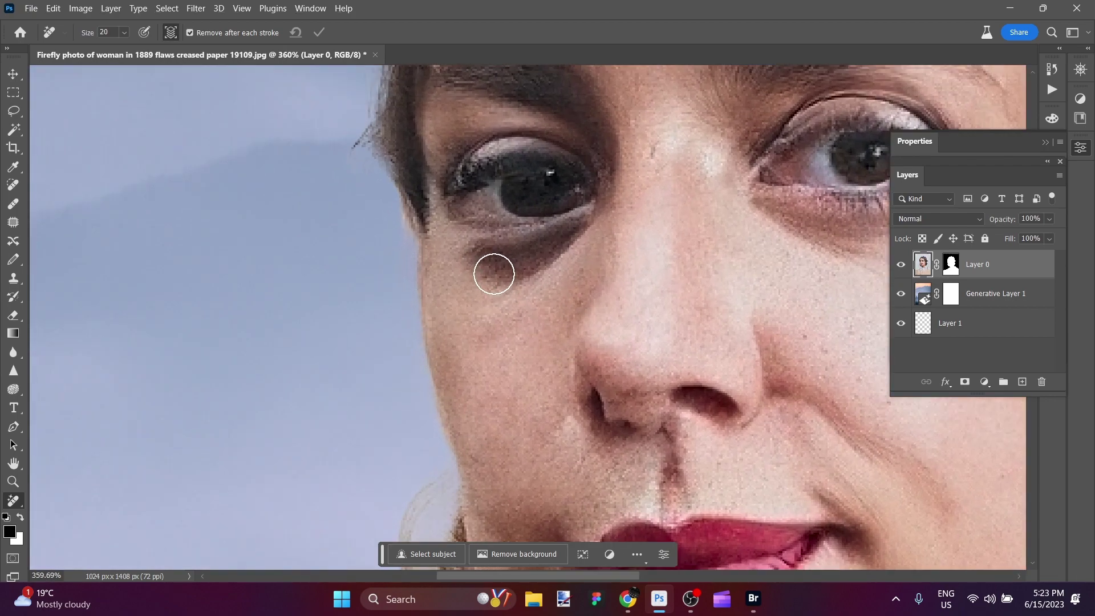
pyautogui.moveTo(462, 261)
pyautogui.mouseDown()
pyautogui.moveTo(580, 241)
pyautogui.moveTo(494, 279)
pyautogui.mouseUp()
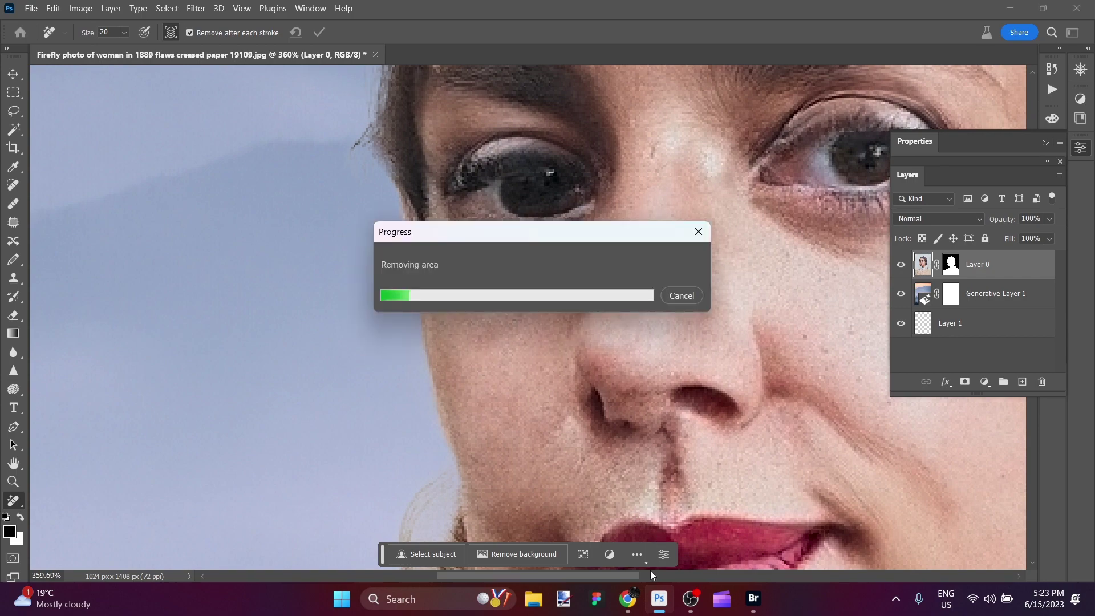
# - Remove the shadow under the other eye and the thin crease line beside its outer corner
pyautogui.moveTo(634, 573); pyautogui.dragTo(702, 574)
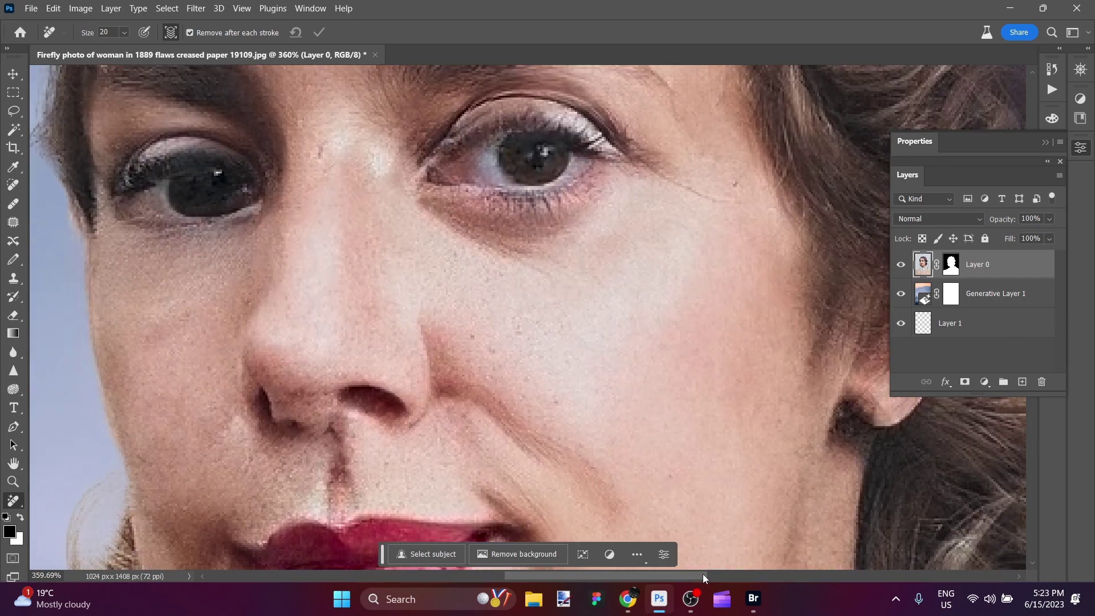
pyautogui.moveTo(446, 230)
pyautogui.mouseDown()
pyautogui.moveTo(535, 248)
pyautogui.moveTo(570, 233)
pyautogui.moveTo(432, 223)
pyautogui.mouseUp()
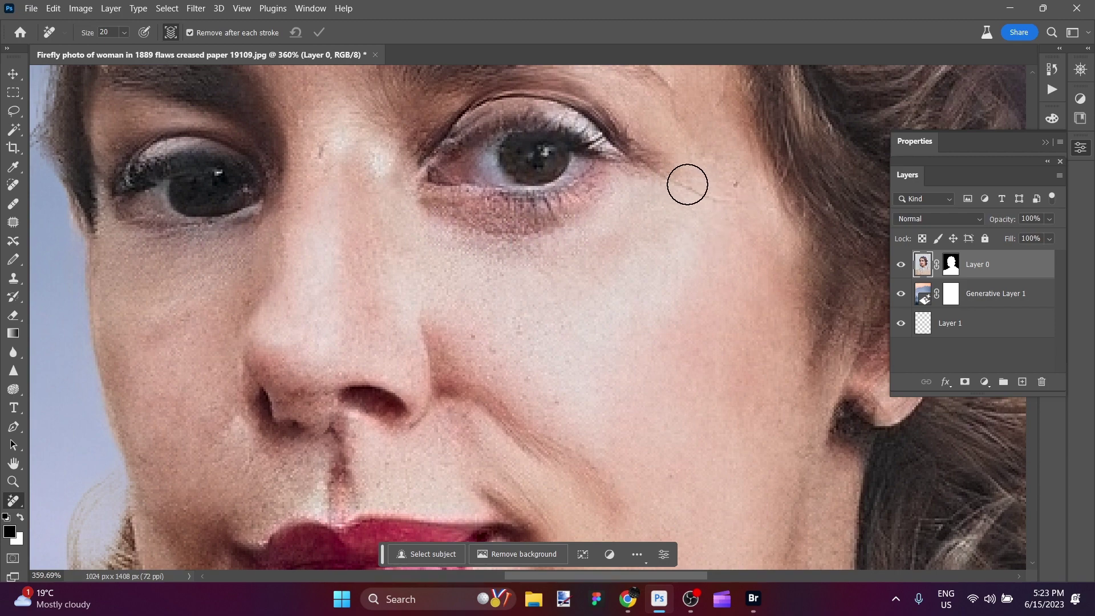
pyautogui.moveTo(687, 183); pyautogui.dragTo(732, 195)
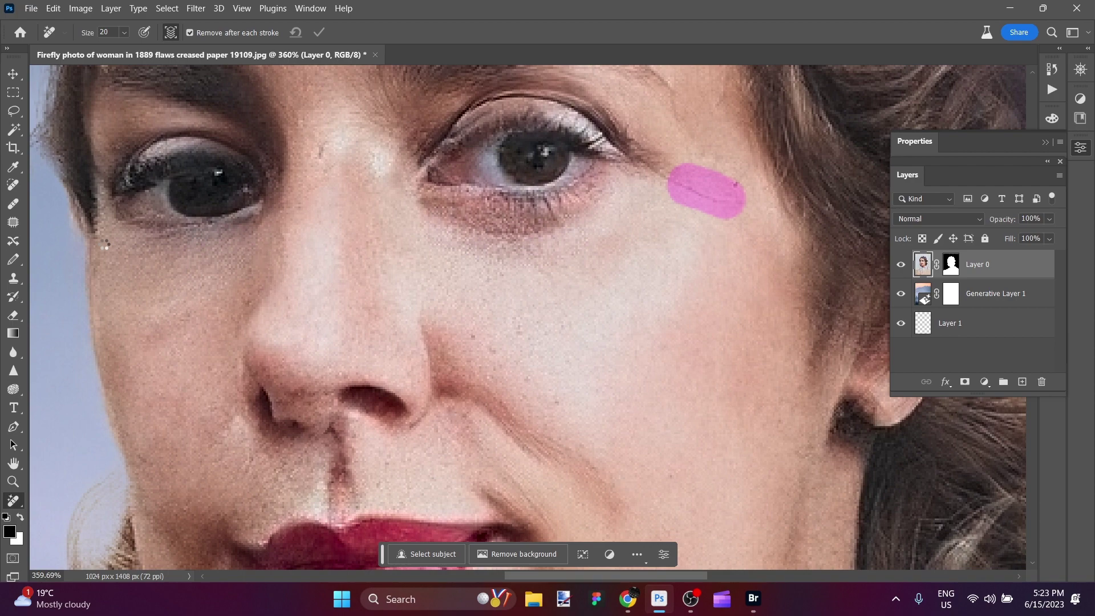
# - Remove the vertical crease in the middle of the forehead and the blemished patch above the outer eyebrow
pyautogui.scroll(-3, 182, 227)
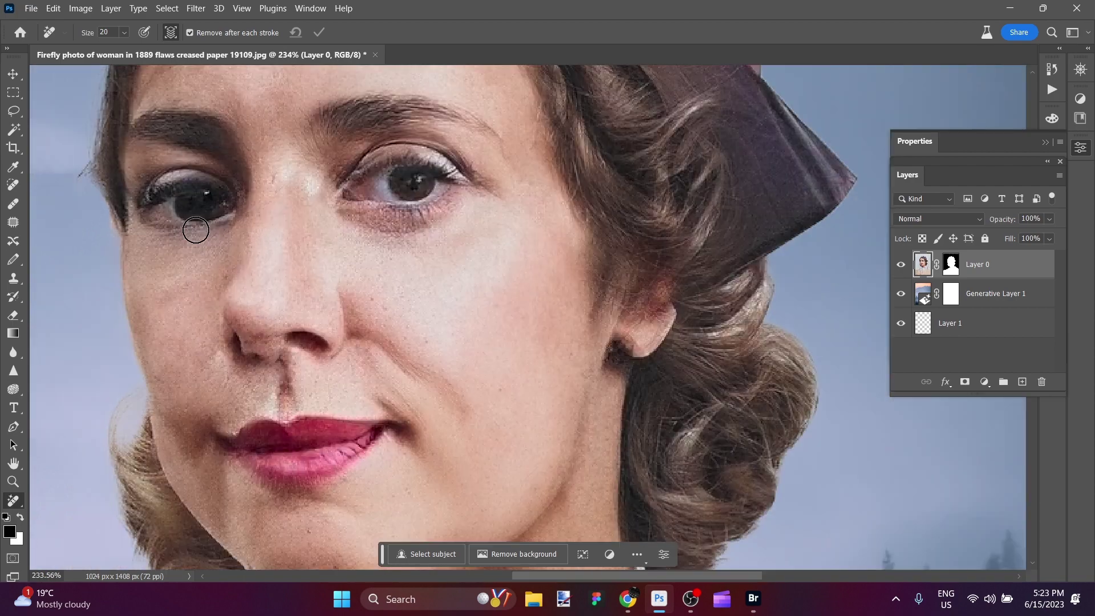
pyautogui.scroll(3, 195, 230)
pyautogui.scroll(3, 206, 222)
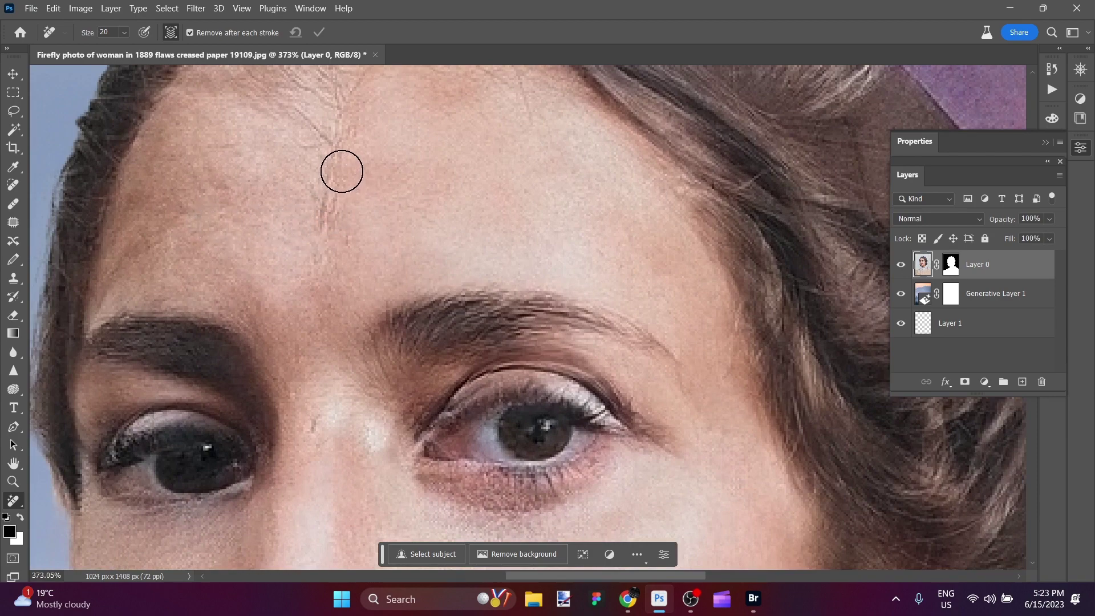
pyautogui.moveTo(340, 170); pyautogui.dragTo(325, 237)
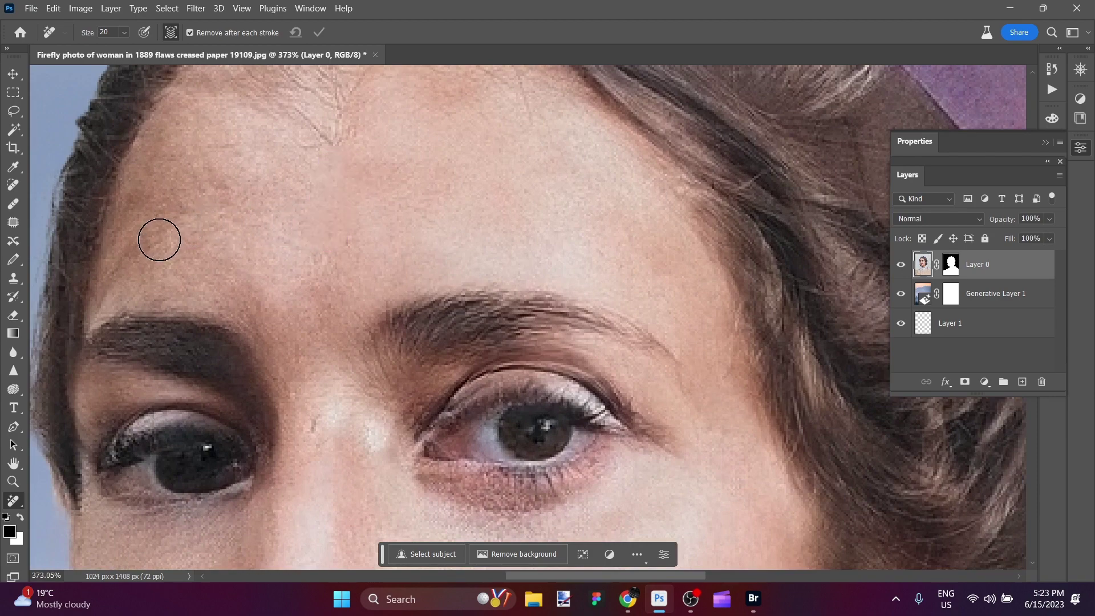
pyautogui.moveTo(160, 240); pyautogui.dragTo(106, 292)
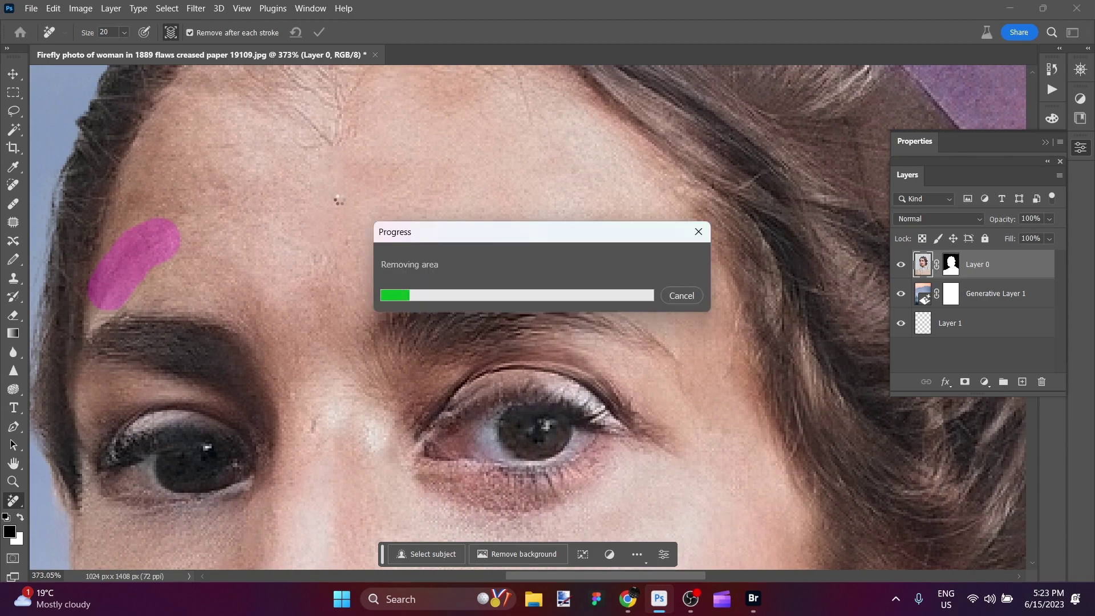
# - Remove the stray hairs sticking out from the temple against the background
pyautogui.scroll(-4, 312, 204)
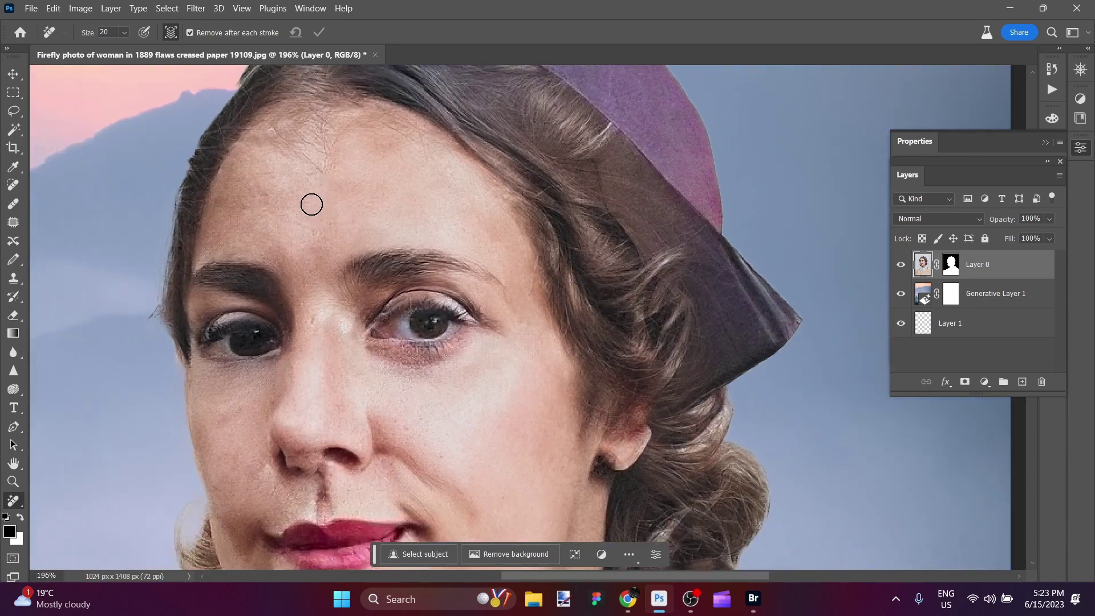
pyautogui.scroll(5, 137, 320)
pyautogui.moveTo(164, 279); pyautogui.dragTo(174, 392)
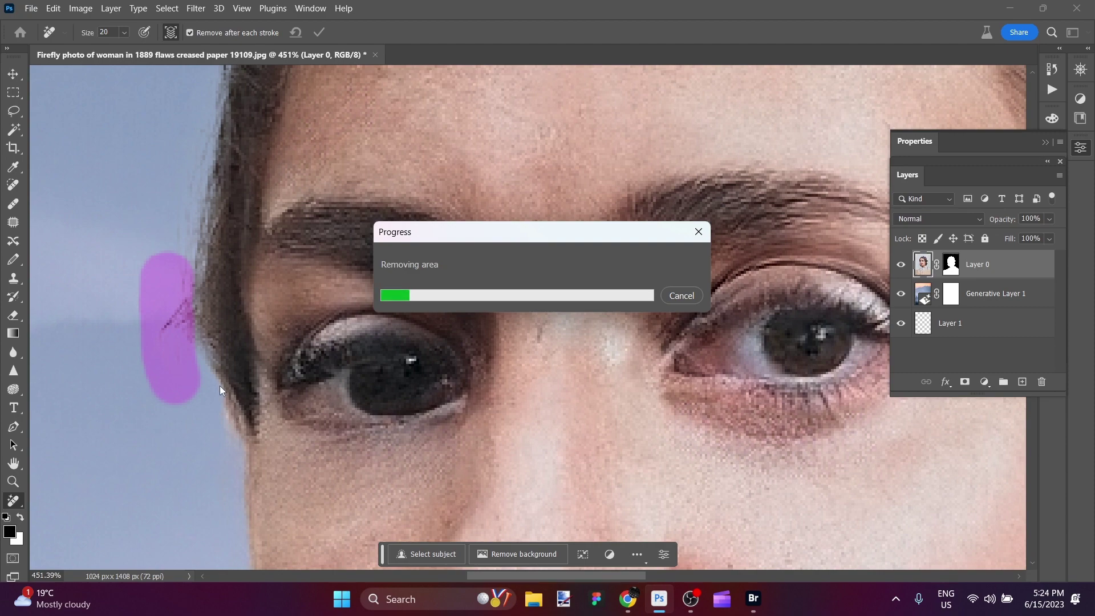
pyautogui.scroll(-10, 252, 382)
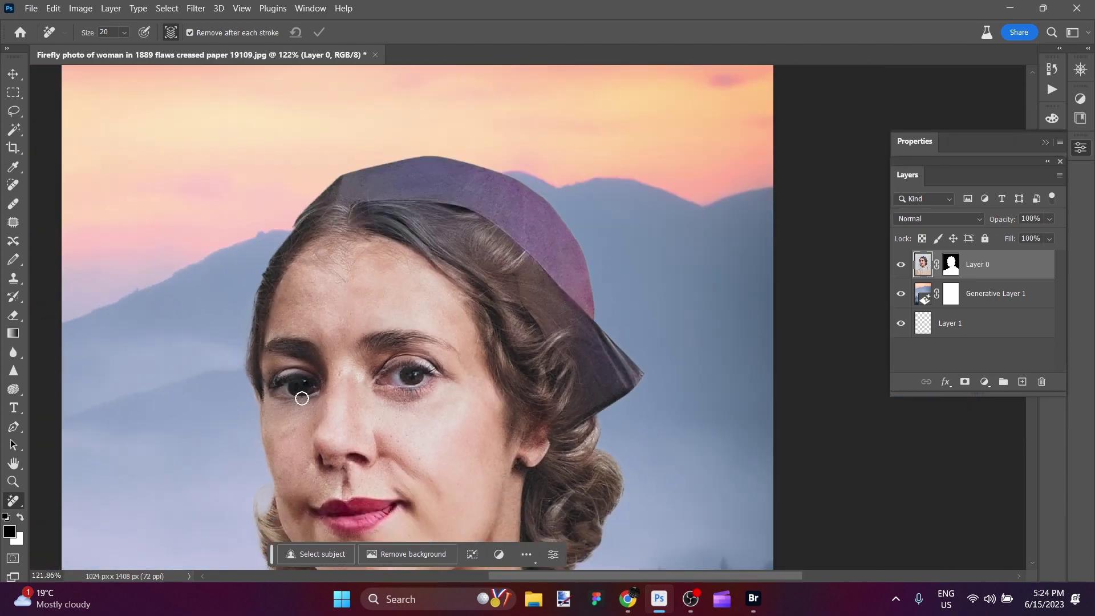
# - Remove the stray hair fringe along the outer edge of the curls below the ear, against the misty background
pyautogui.scroll(-5, 348, 422)
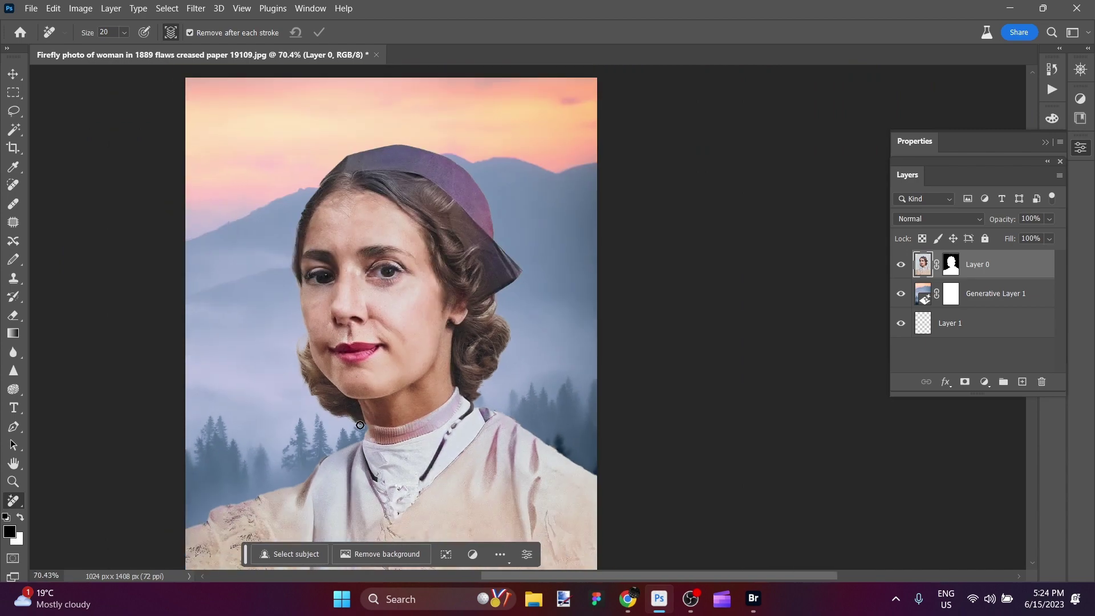
pyautogui.scroll(5, 465, 365)
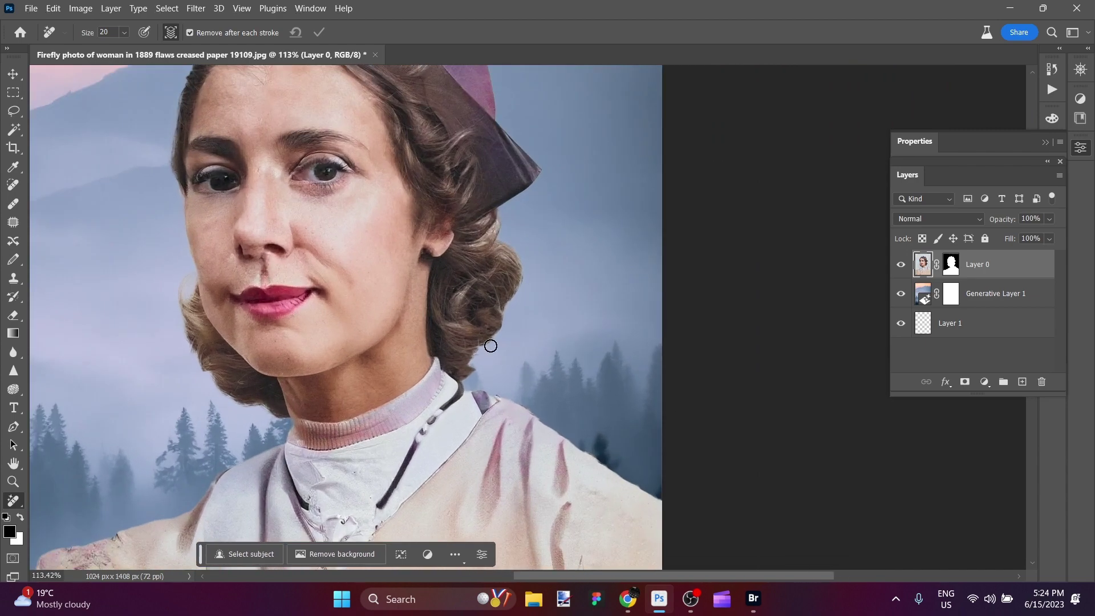
pyautogui.scroll(5, 513, 261)
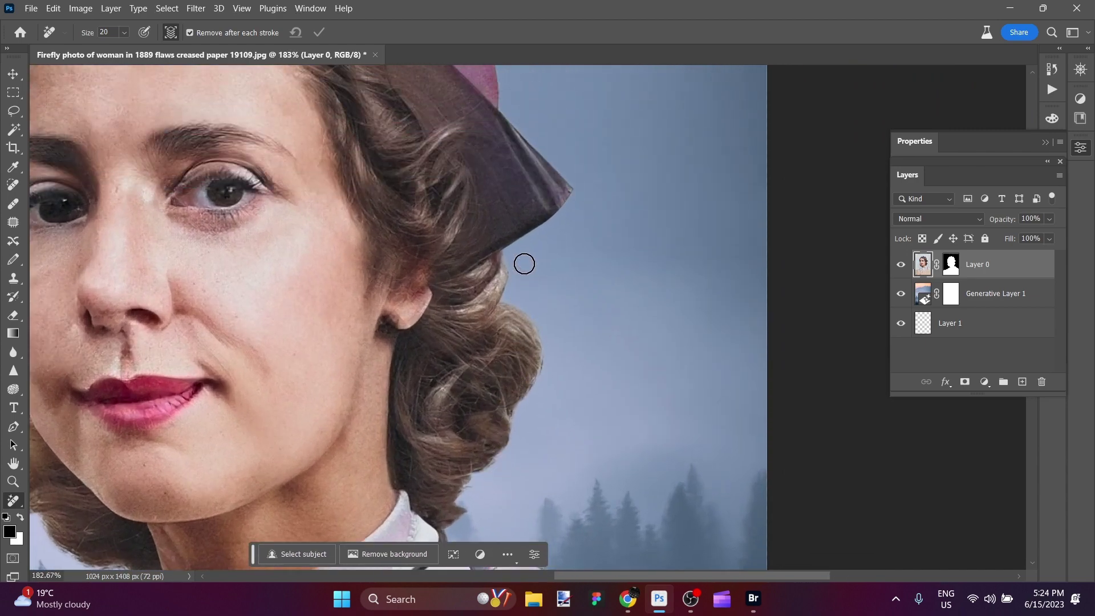
pyautogui.scroll(8, 540, 367)
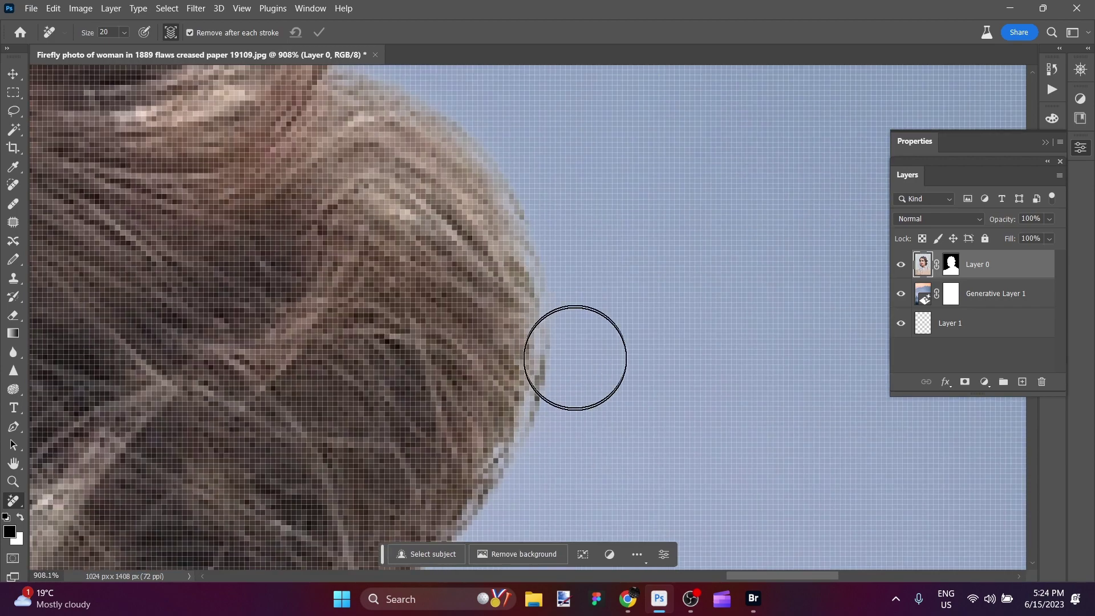
pyautogui.moveTo(586, 363)
pyautogui.mouseDown()
pyautogui.moveTo(570, 427)
pyautogui.moveTo(580, 449)
pyautogui.mouseUp()
pyautogui.click(613, 459)
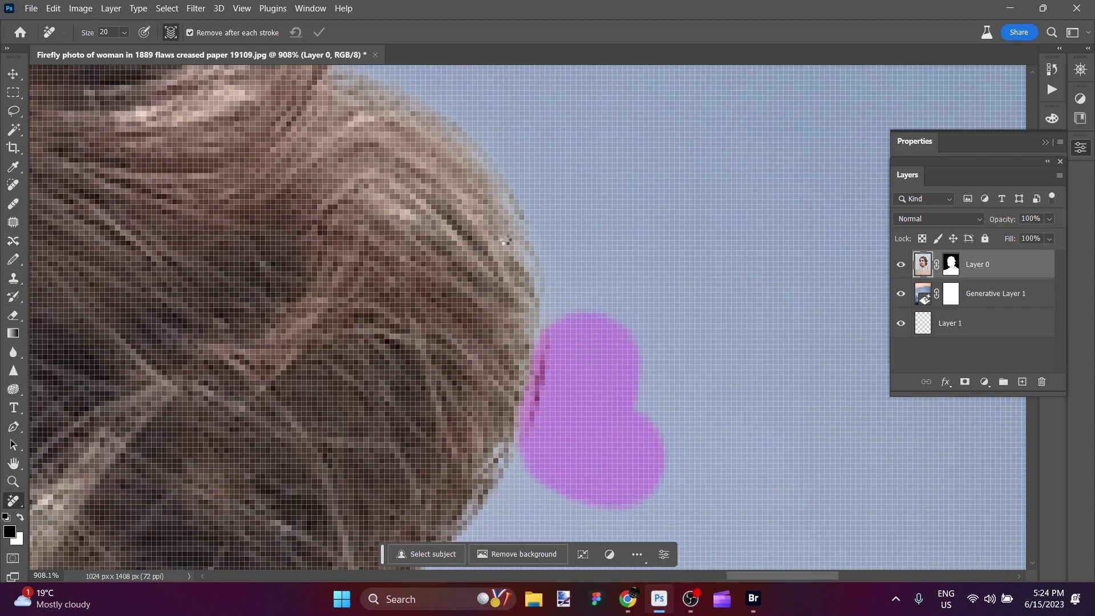
# - Check the edges of the hair and headscarf, and view the whole portrait with the interface panels hidden
pyautogui.scroll(-5, 505, 239)
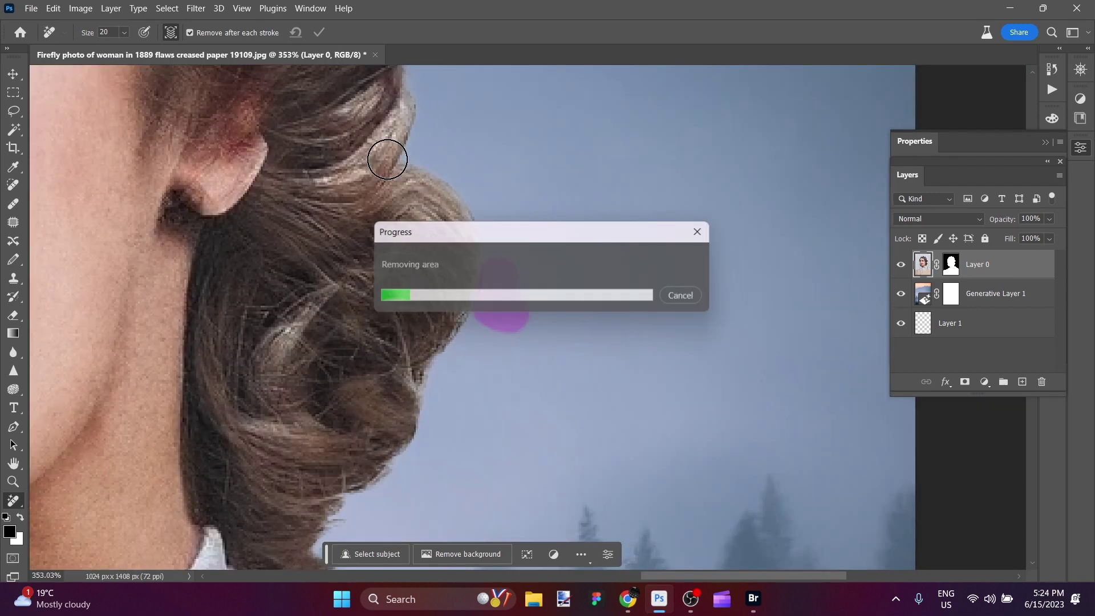
pyautogui.scroll(3, 340, 134)
pyautogui.scroll(3, 343, 74)
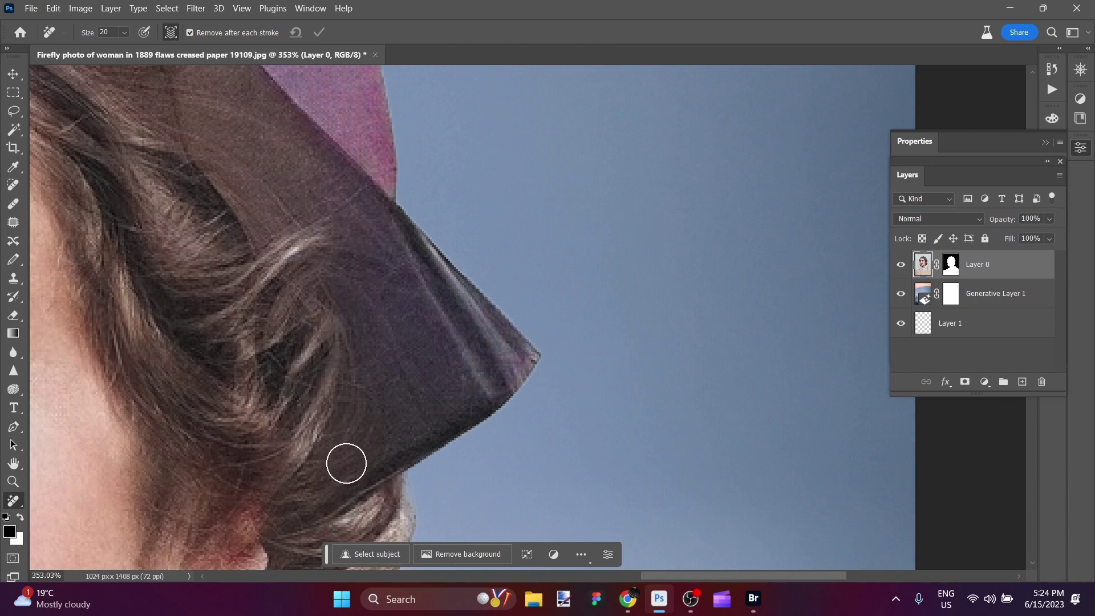
pyautogui.scroll(-3, 344, 460)
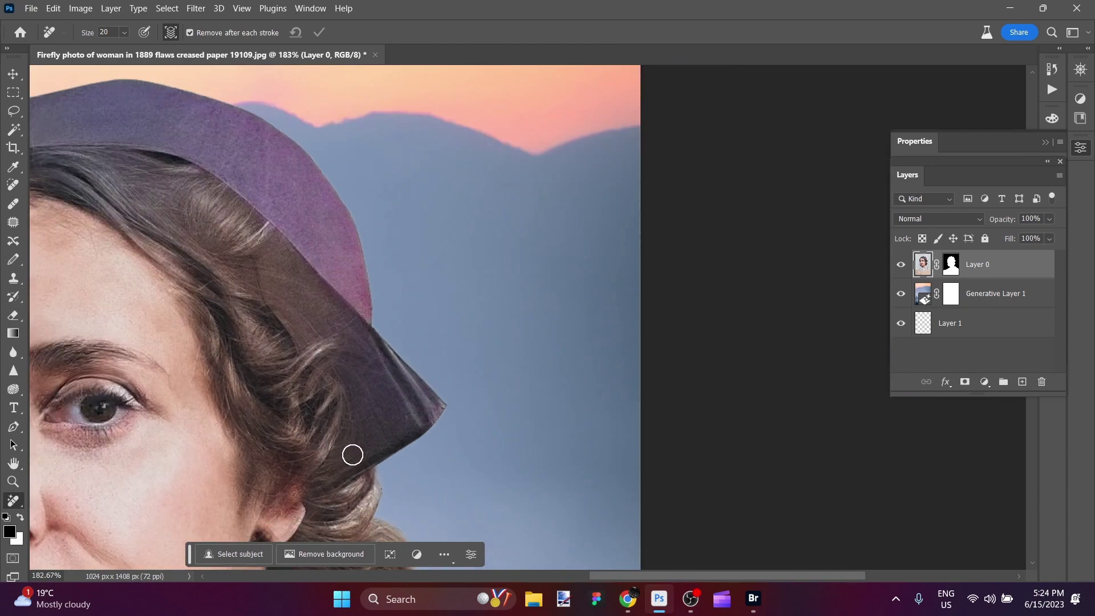
pyautogui.scroll(-4, 352, 454)
pyautogui.press('Tab')
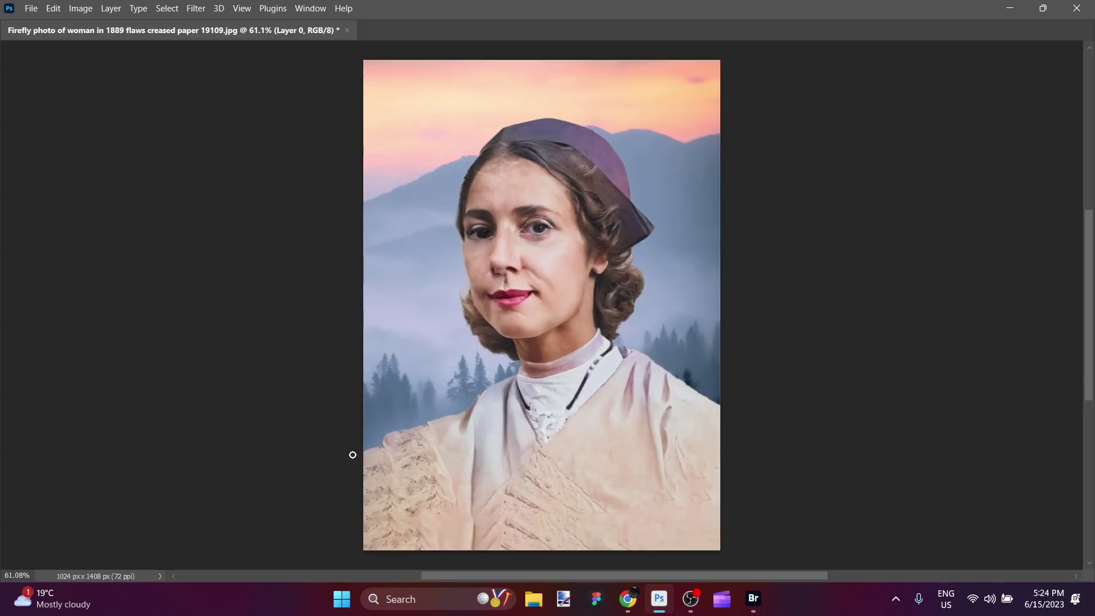